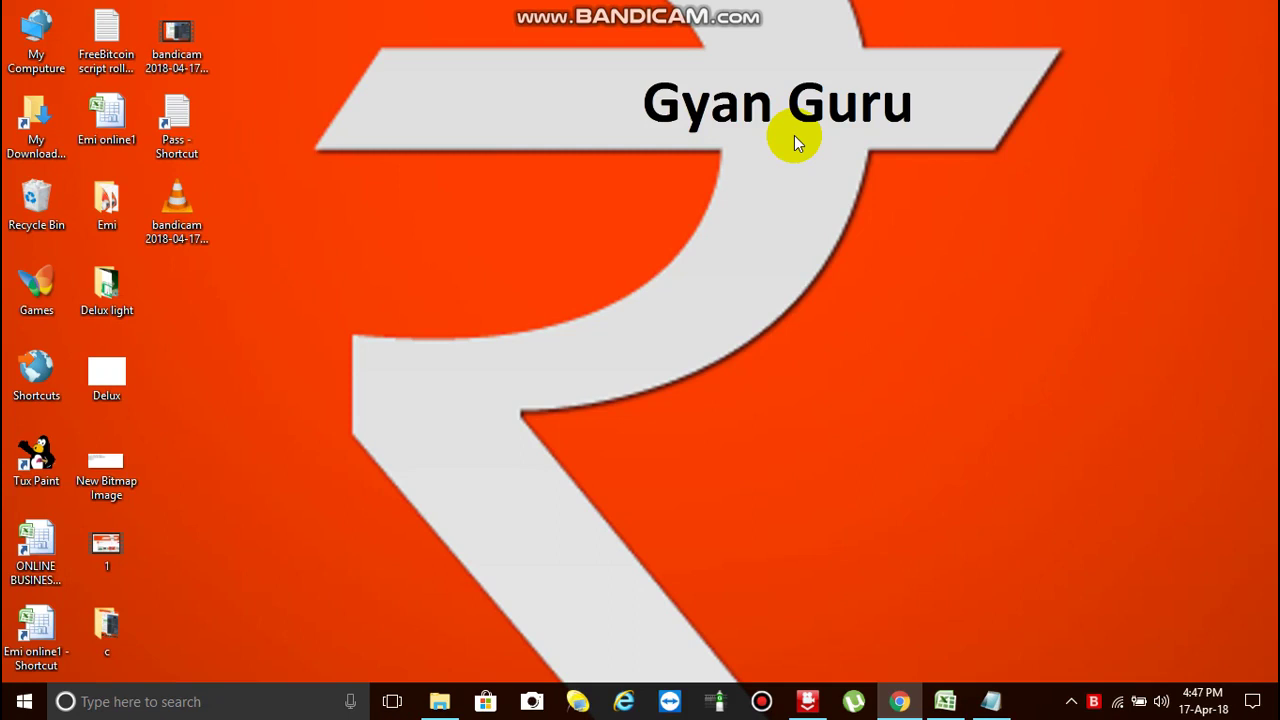
# - Close the Member Panel and DogeCoin video tabs in Chrome
pyautogui.click(900, 701)
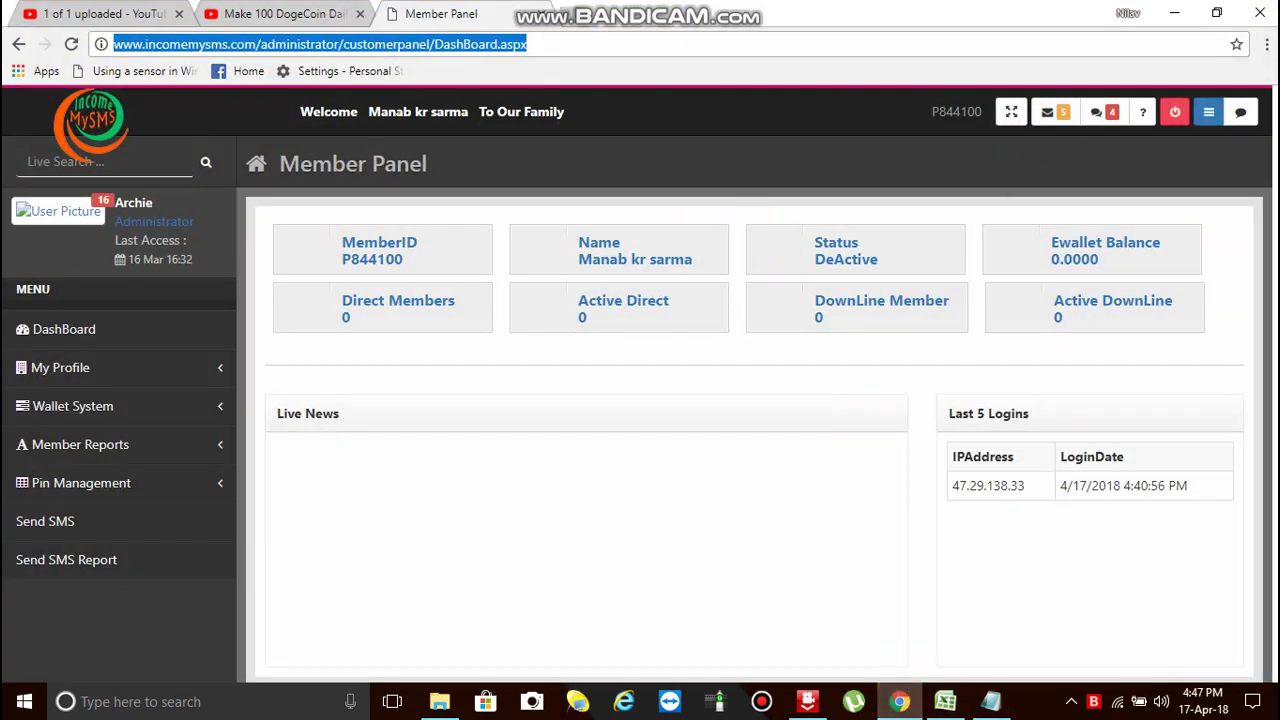
pyautogui.click(539, 17)
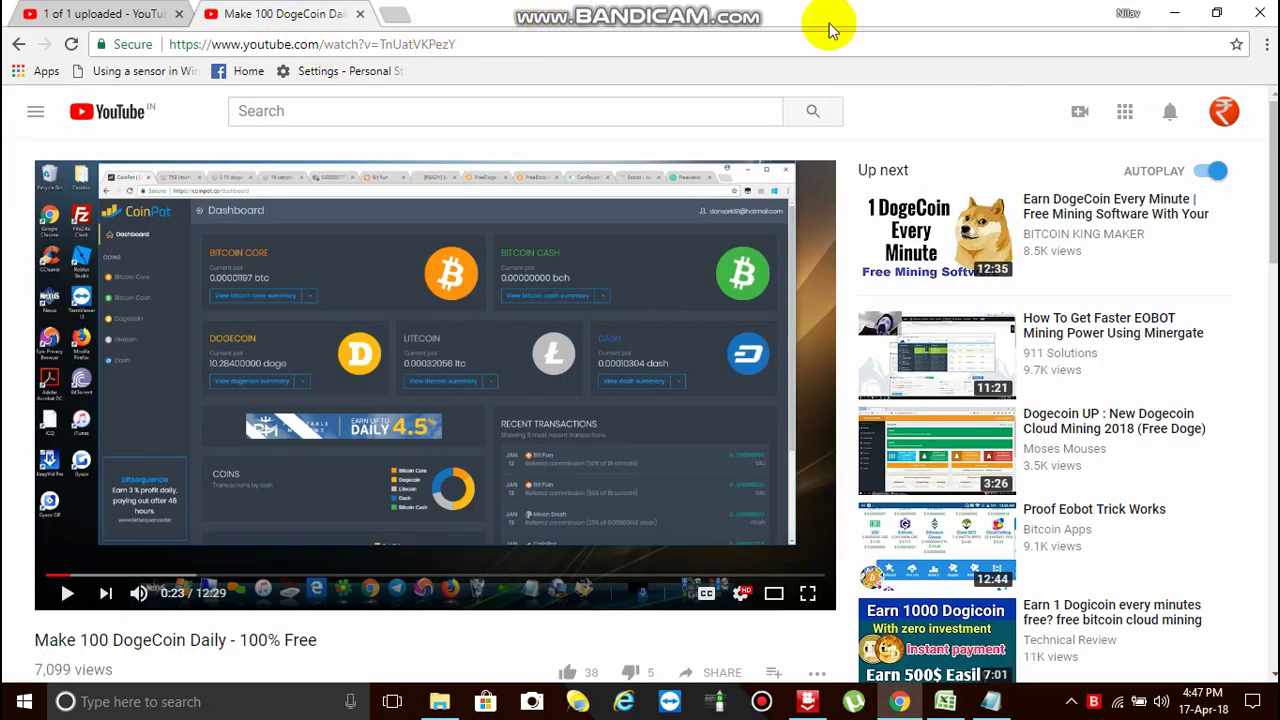
pyautogui.click(360, 14)
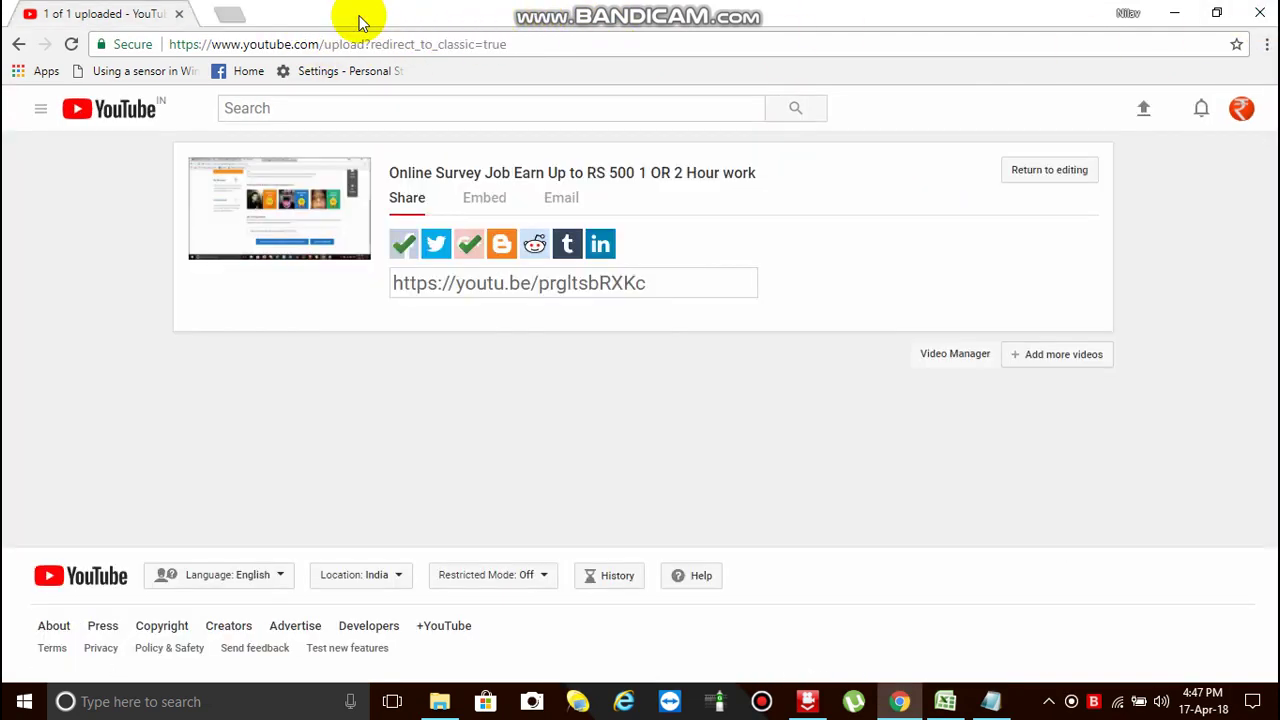
# - Open a blank Chrome tab and select the incomemysms.com address in the Pass Notepad file
pyautogui.click(1174, 20)
pyautogui.click(899, 701)
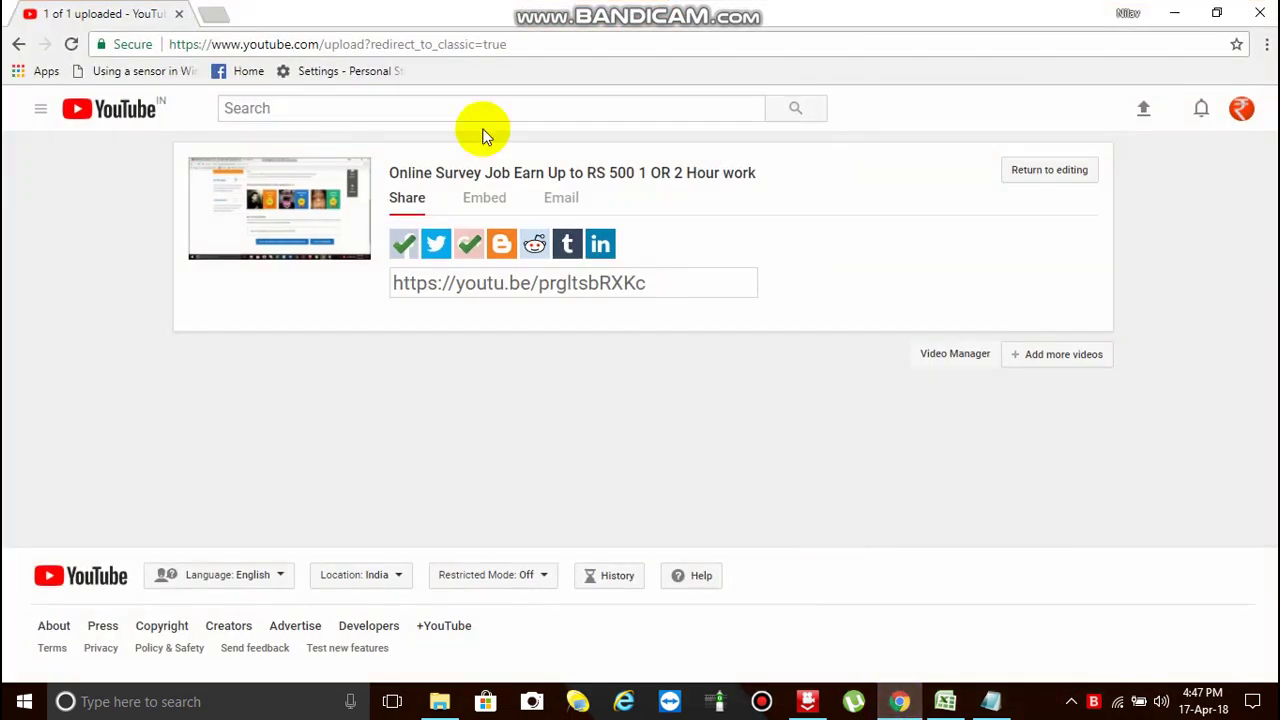
pyautogui.click(211, 13)
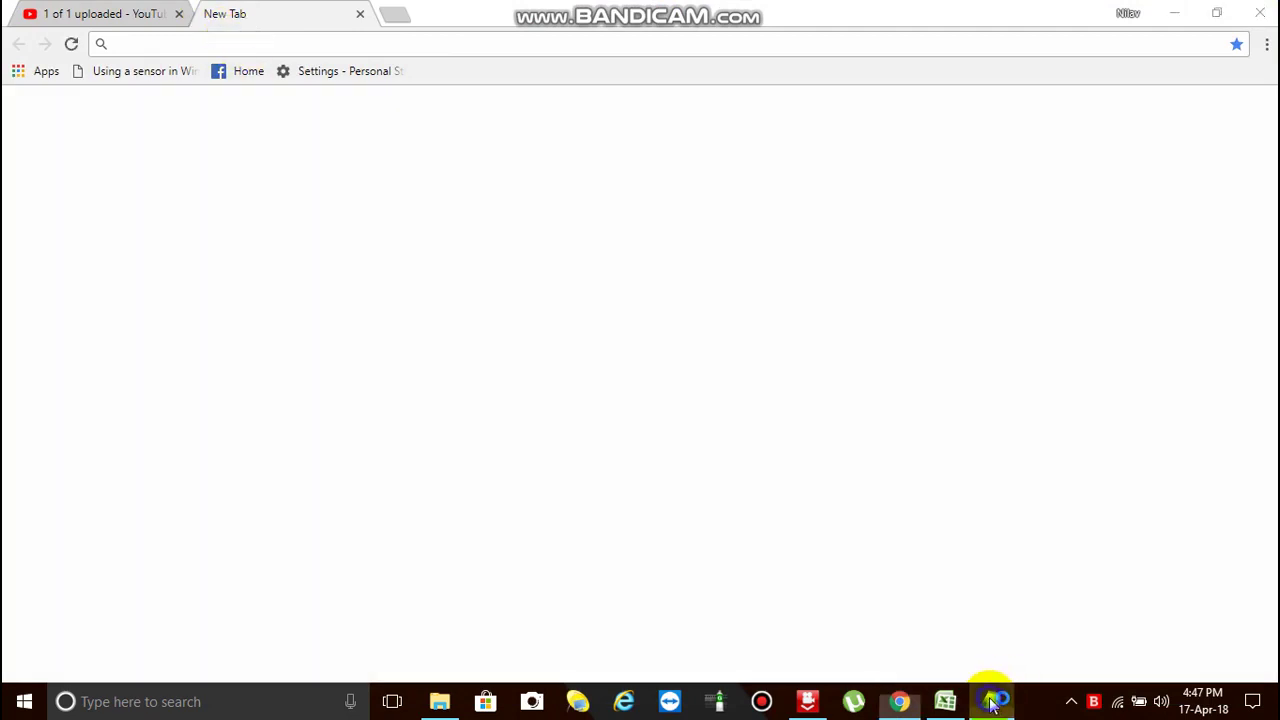
pyautogui.click(991, 701)
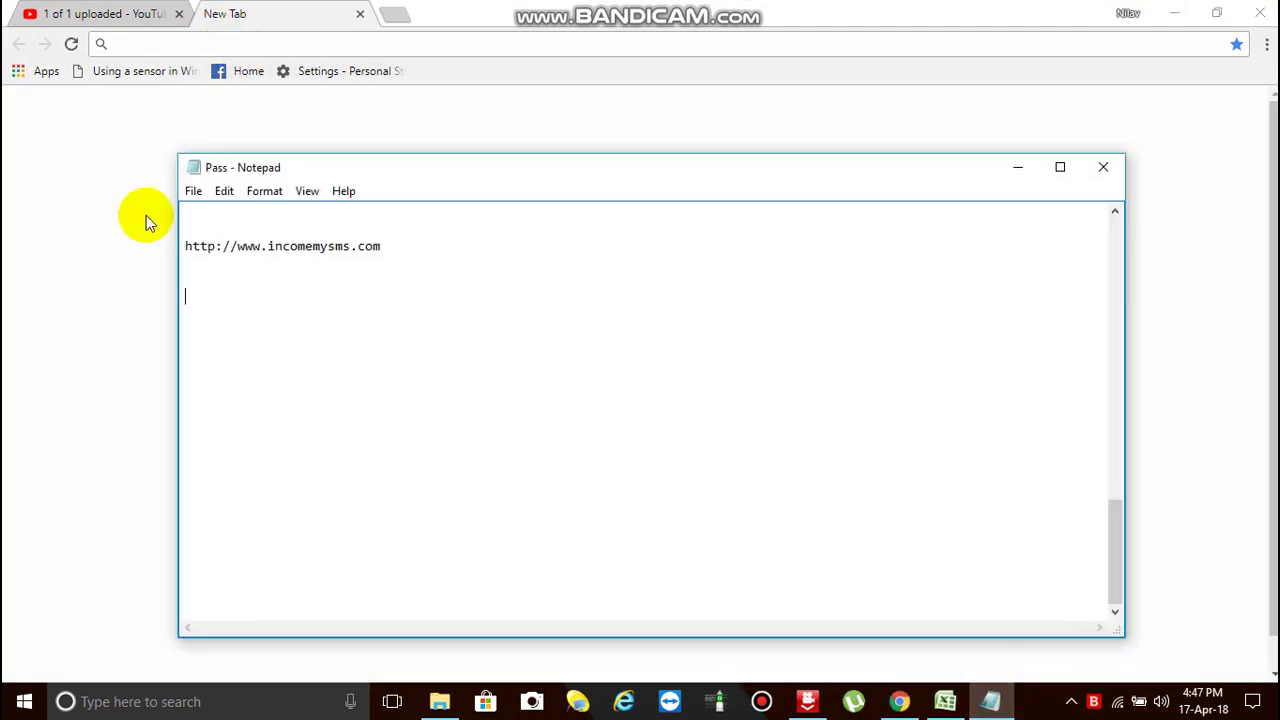
pyautogui.moveTo(184, 246); pyautogui.dragTo(382, 247)
pyautogui.hotkey('ctrl', 'c')
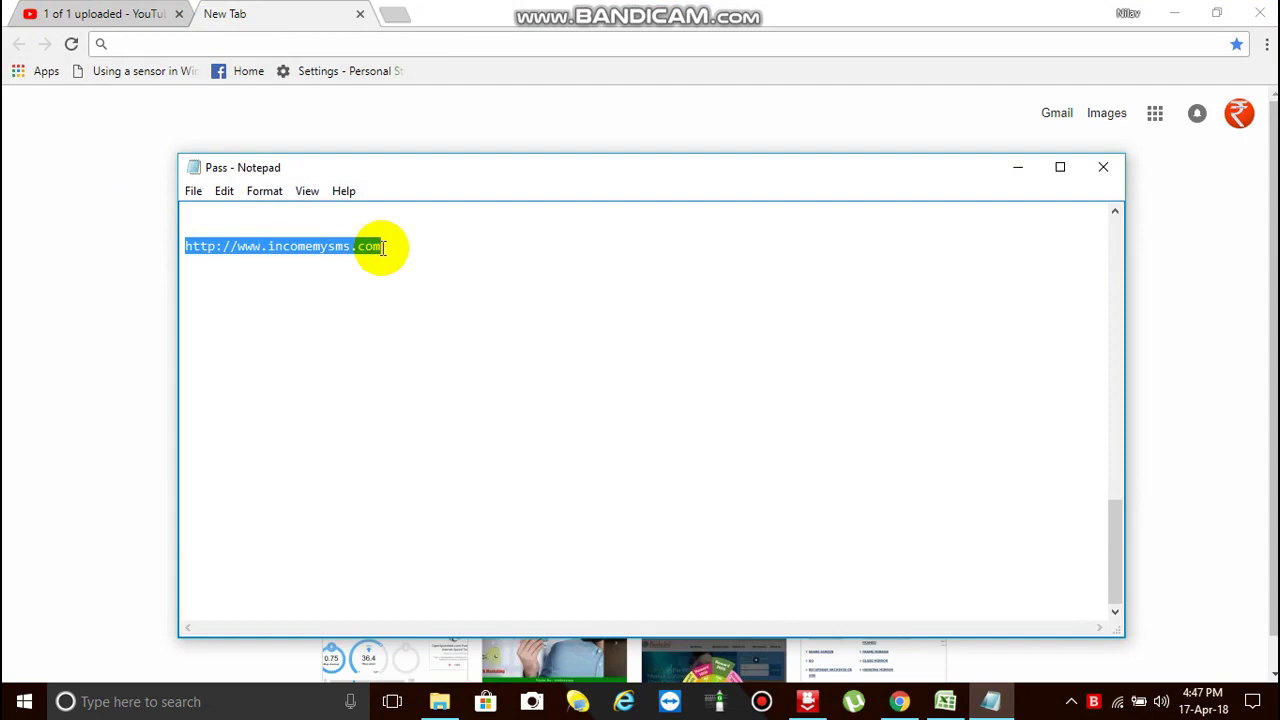
# - Paste the incomemysms.com address into the new tab, load the site, and go to Business Plan
pyautogui.click(286, 44)
pyautogui.hotkey('ctrl', 'v')
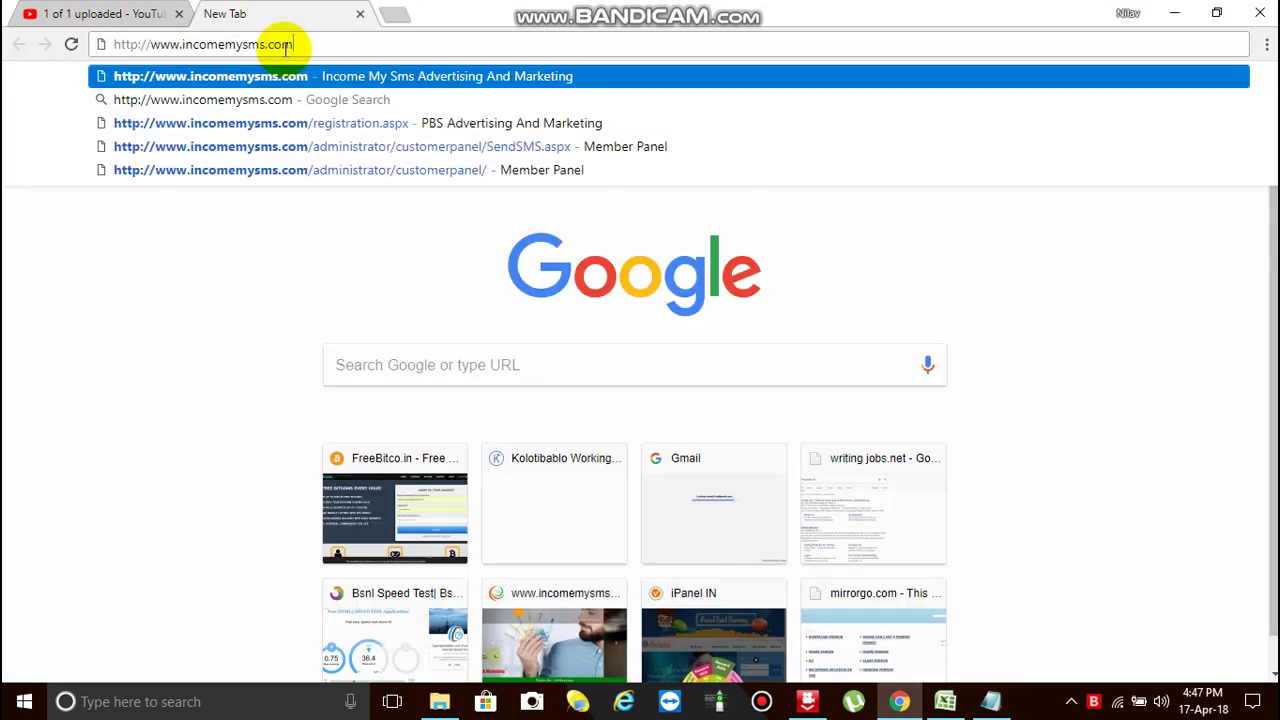
pyautogui.press('Return')
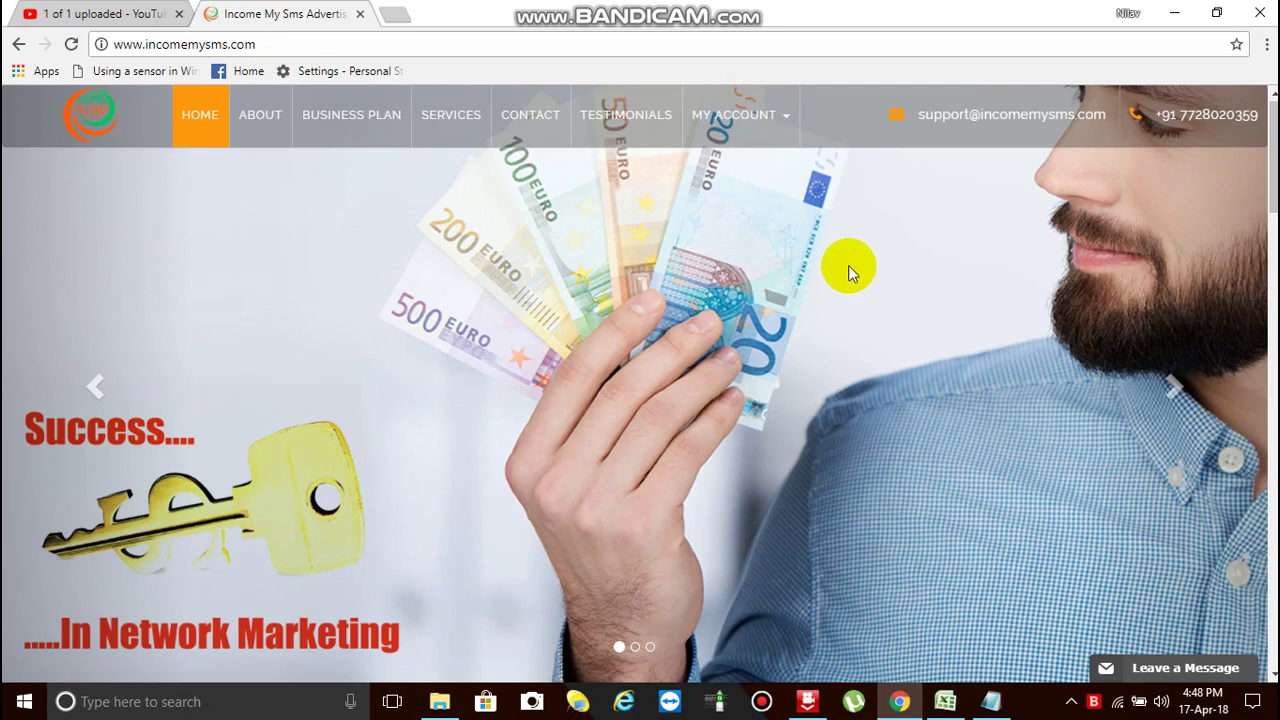
pyautogui.click(378, 117)
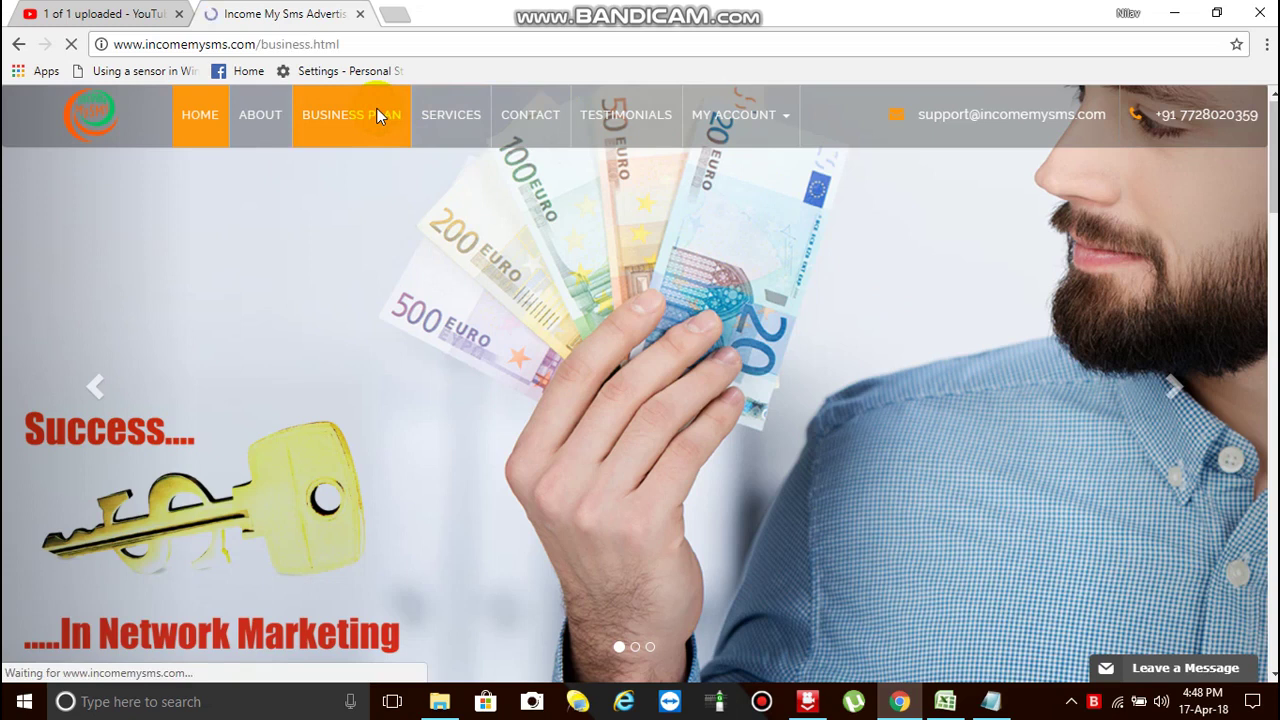
# - Scroll down to the Packages table (Package 500 to Package 5000) and back up
pyautogui.scroll(-4, 750, 278)
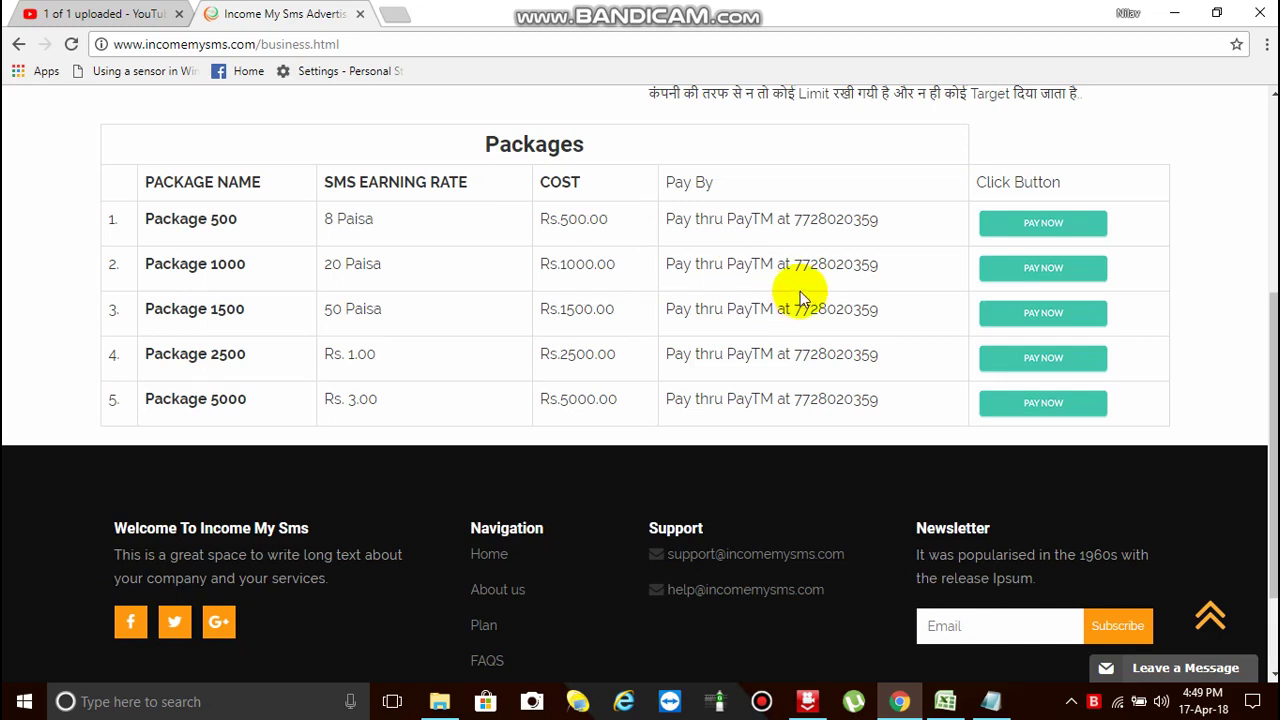
pyautogui.scroll(3, 805, 280)
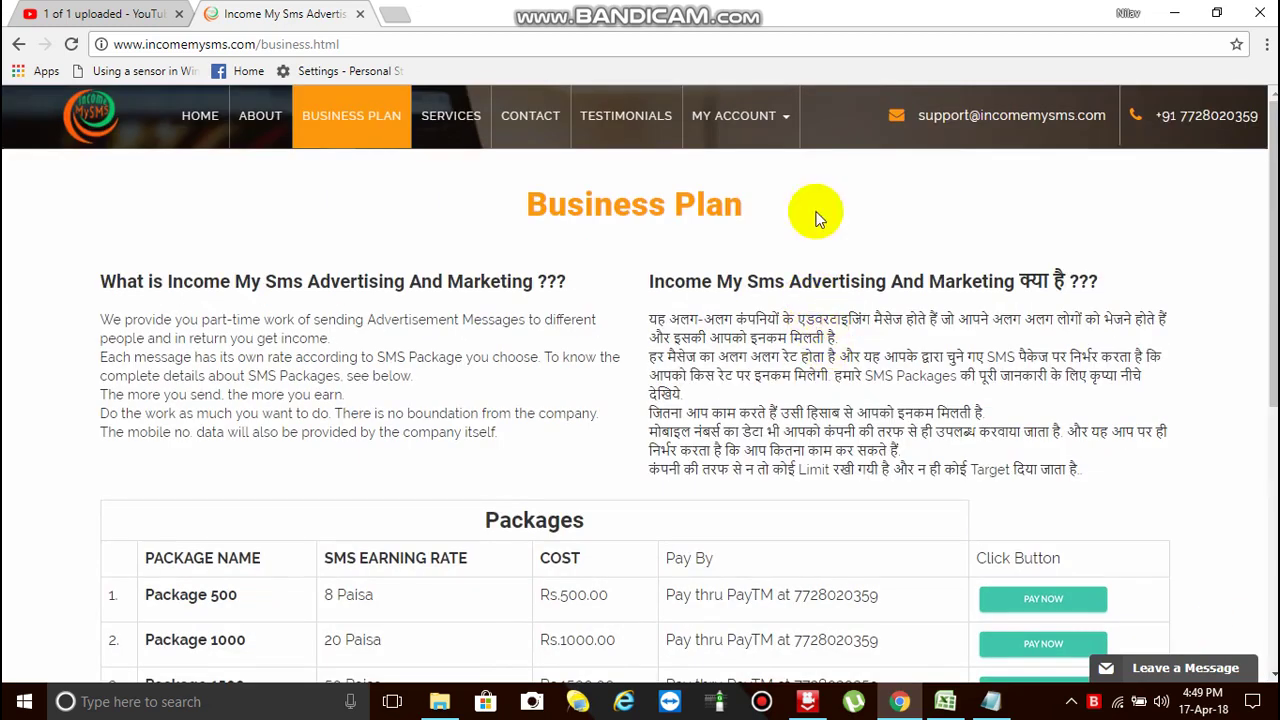
# - Go to MY ACCOUNT > Registration and choose the No SponsorID option
pyautogui.click(786, 118)
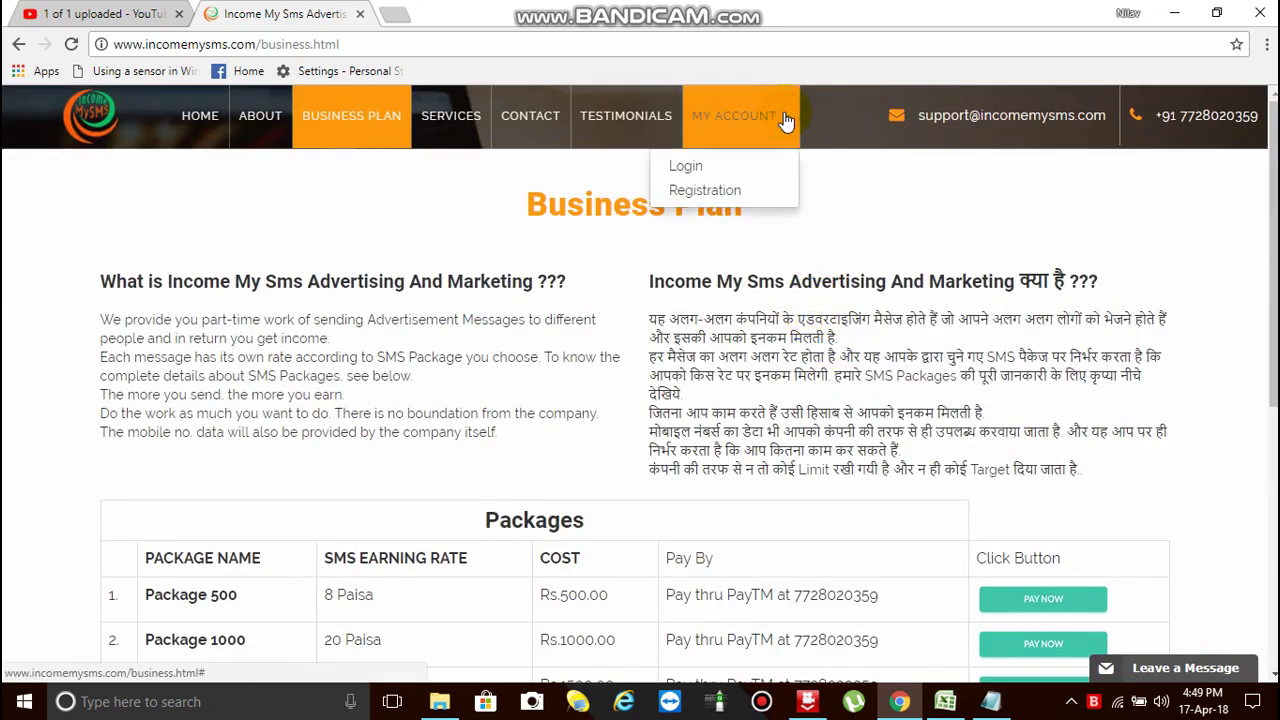
pyautogui.click(703, 190)
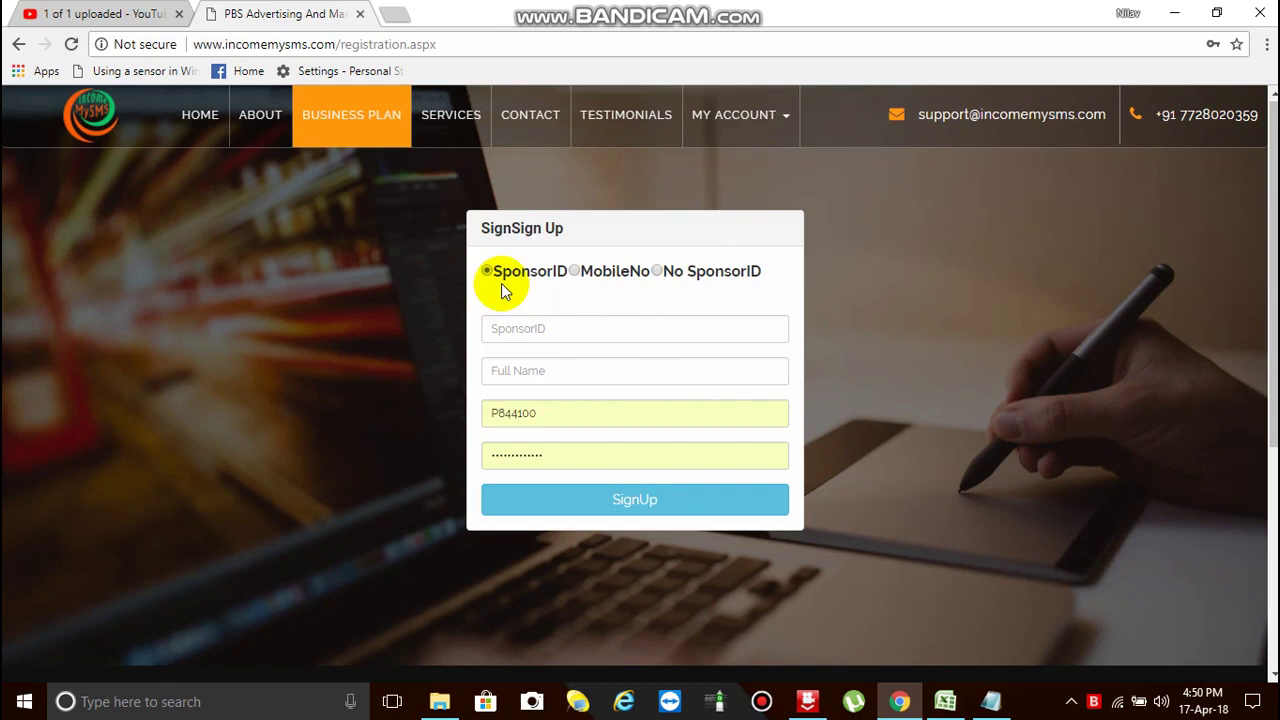
pyautogui.click(657, 272)
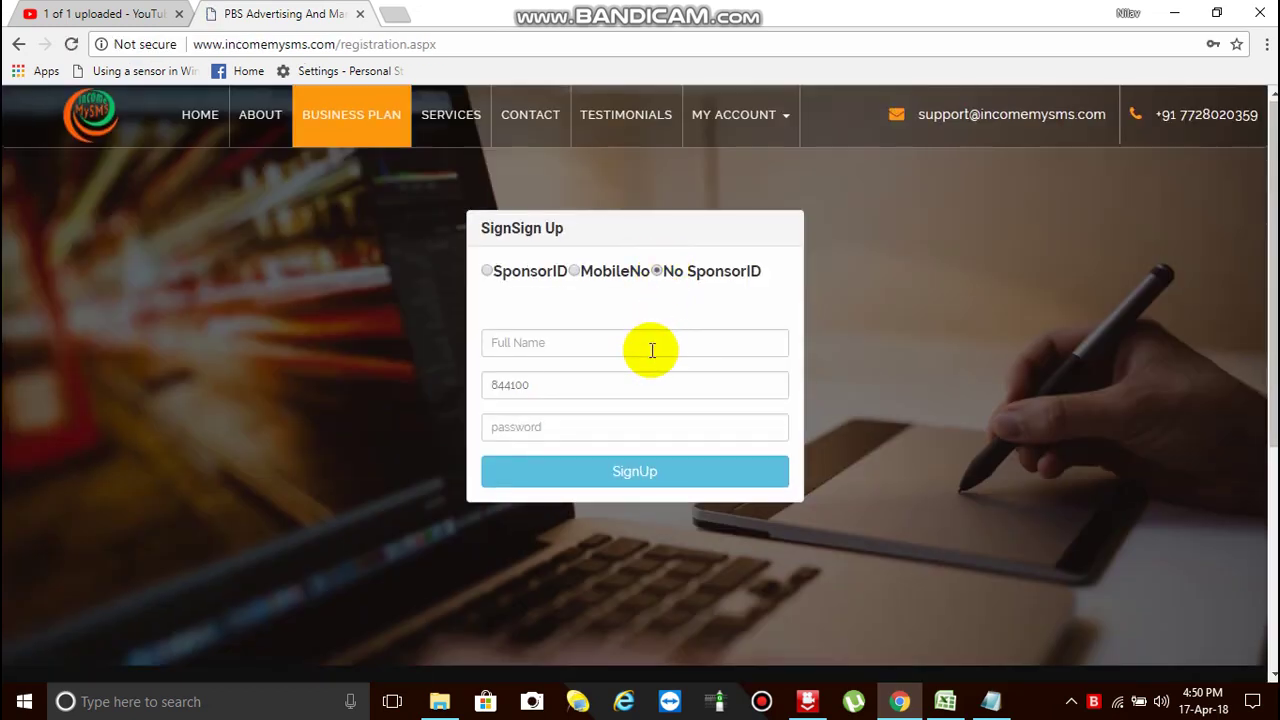
# - Enter the member's first name, the mobile number, and a password in the sign-up form
pyautogui.click(651, 350)
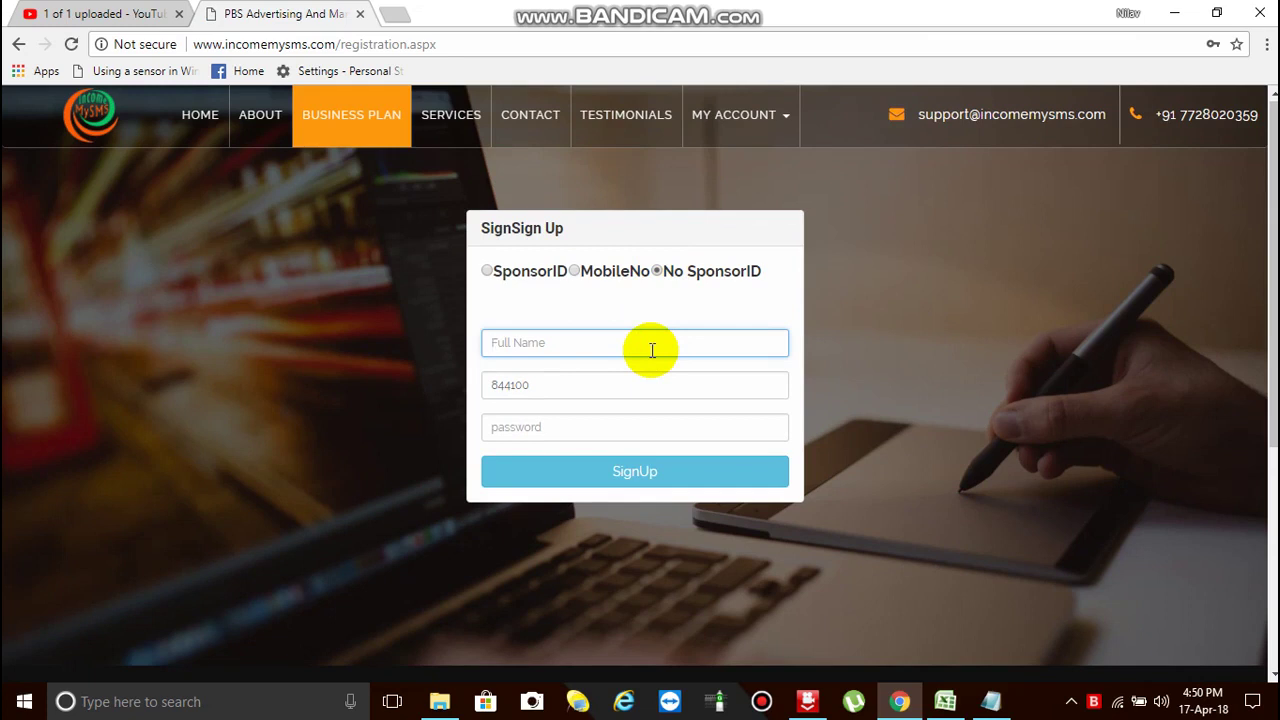
pyautogui.write('Neev')
pyautogui.click(629, 395)
pyautogui.write('84410')
pyautogui.press('BackSpace')
pyautogui.press('BackSpace')
pyautogui.press('BackSpace')
pyautogui.press('BackSpace')
pyautogui.press('BackSpace')
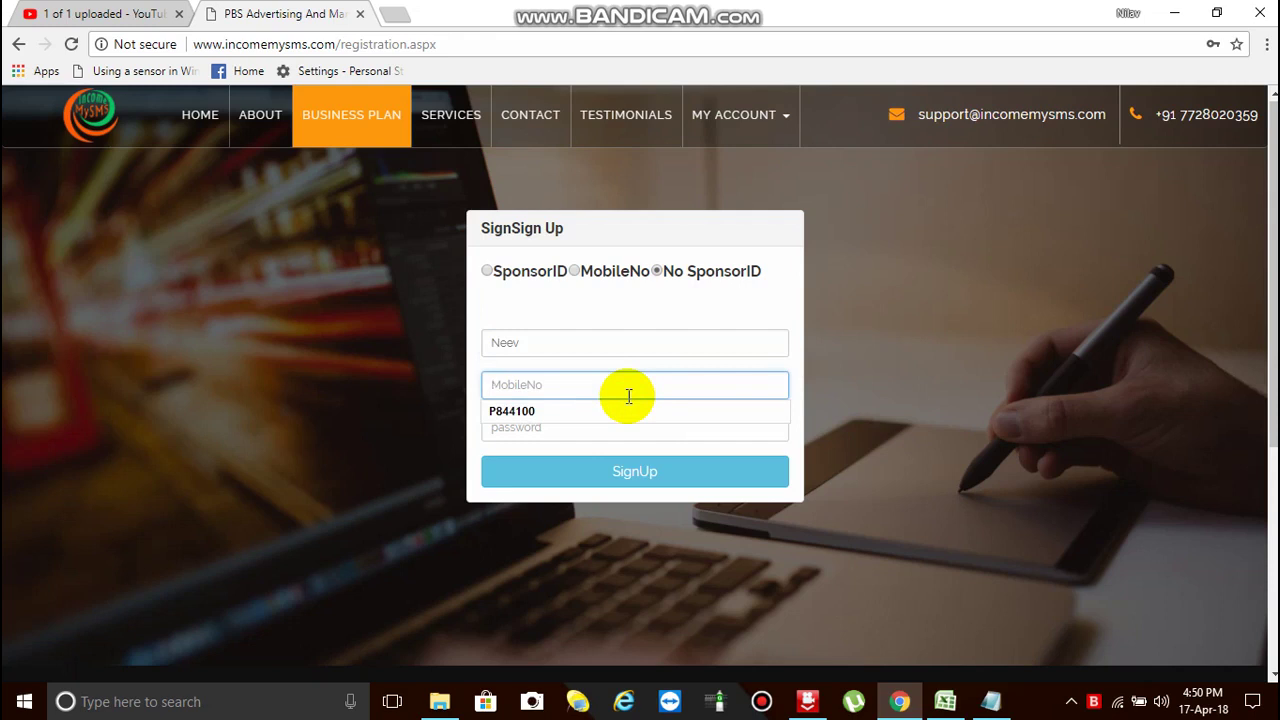
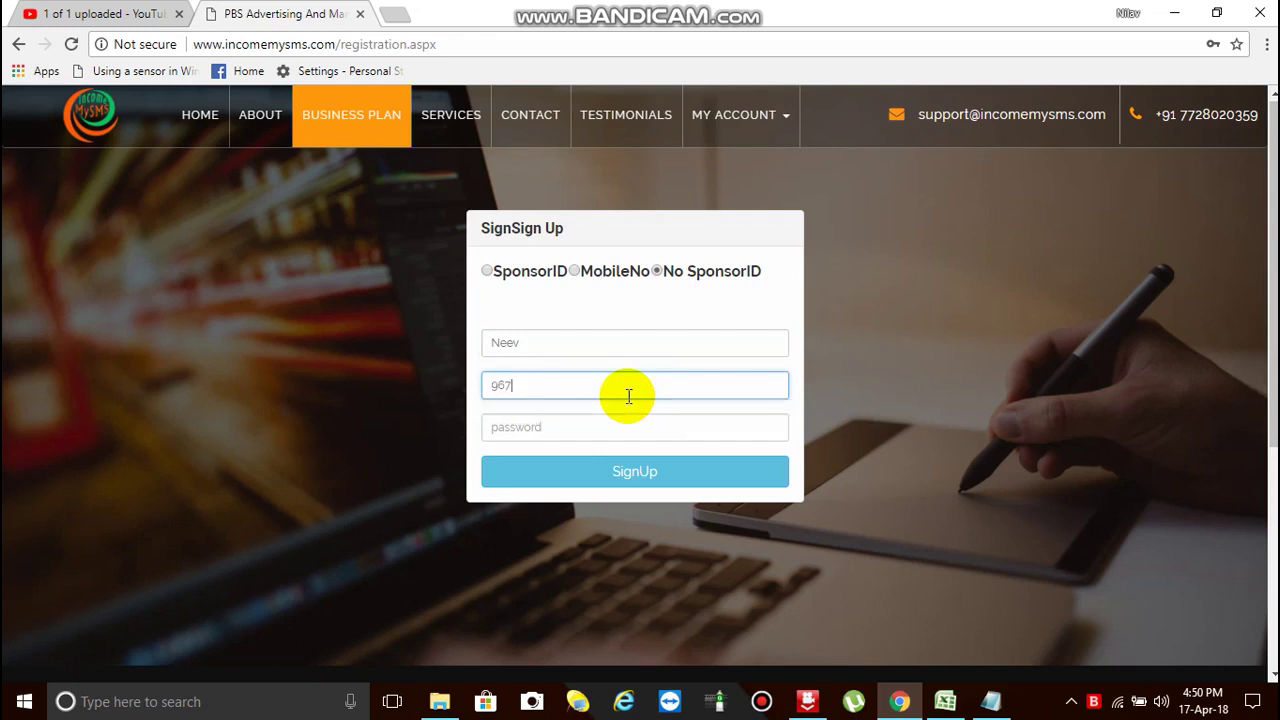
pyautogui.click(597, 428)
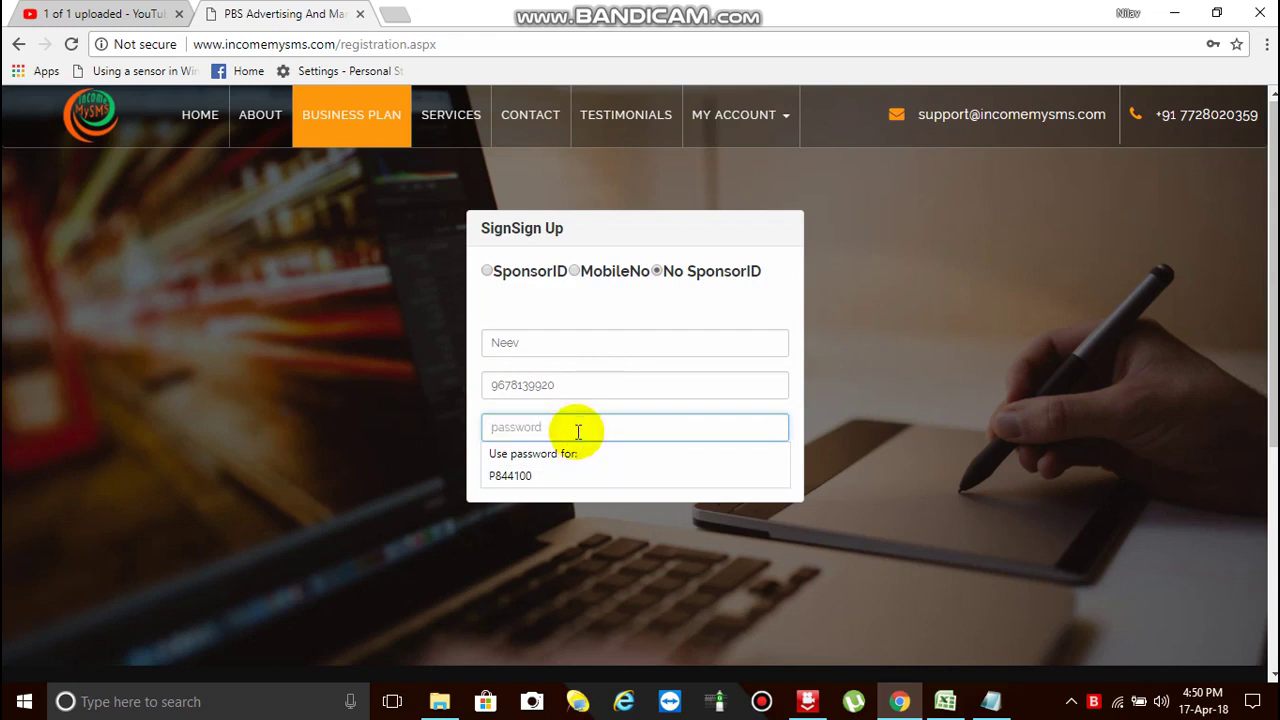
pyautogui.write('123456789')
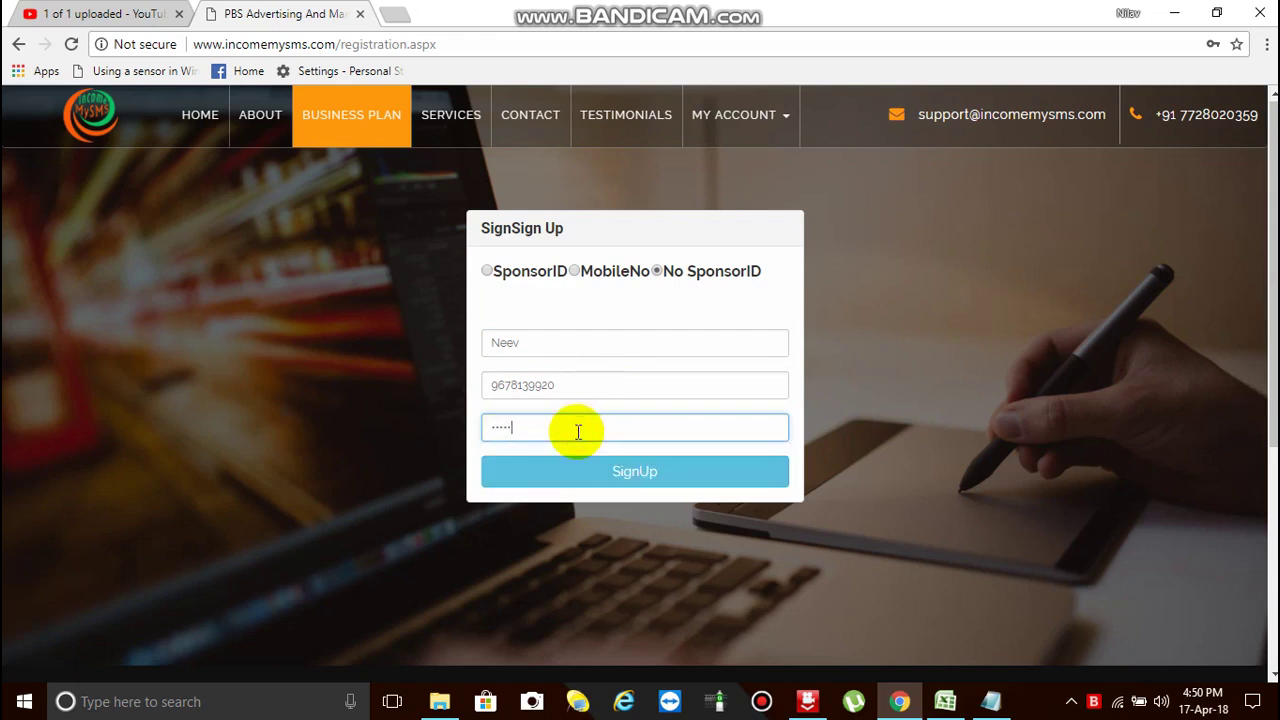
pyautogui.write('01')
# - Submit the sign-up form and copy the issued member ID from the success message
pyautogui.click(620, 471)
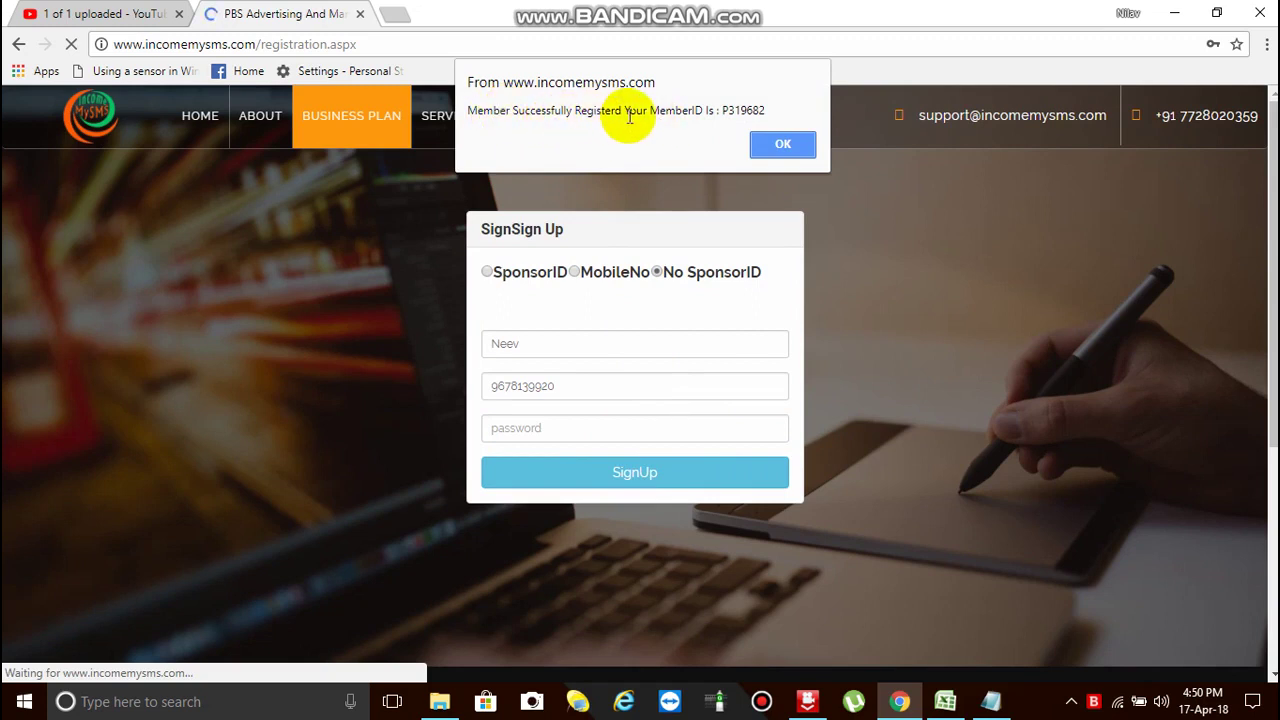
pyautogui.moveTo(720, 112); pyautogui.dragTo(764, 112)
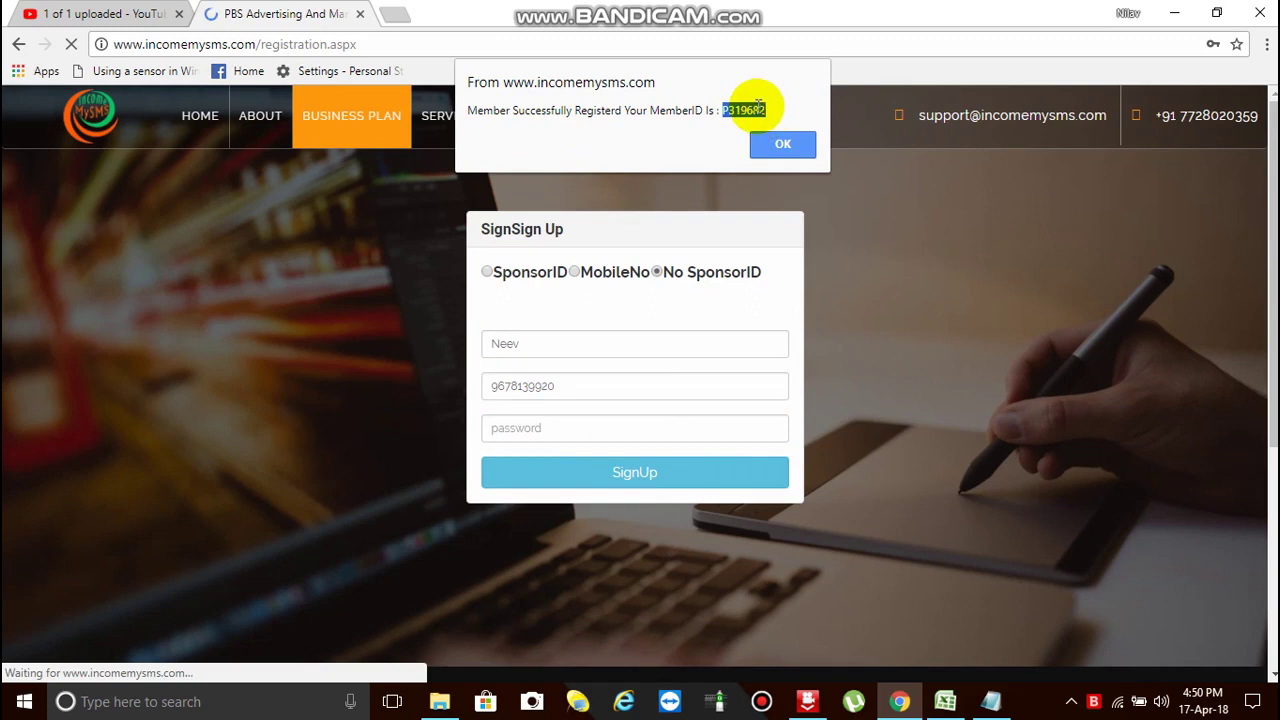
pyautogui.rightClick(767, 111)
pyautogui.click(790, 121)
# - Paste the member ID into the Pass Notepad file and dismiss the success message
pyautogui.click(991, 701)
pyautogui.click(448, 343)
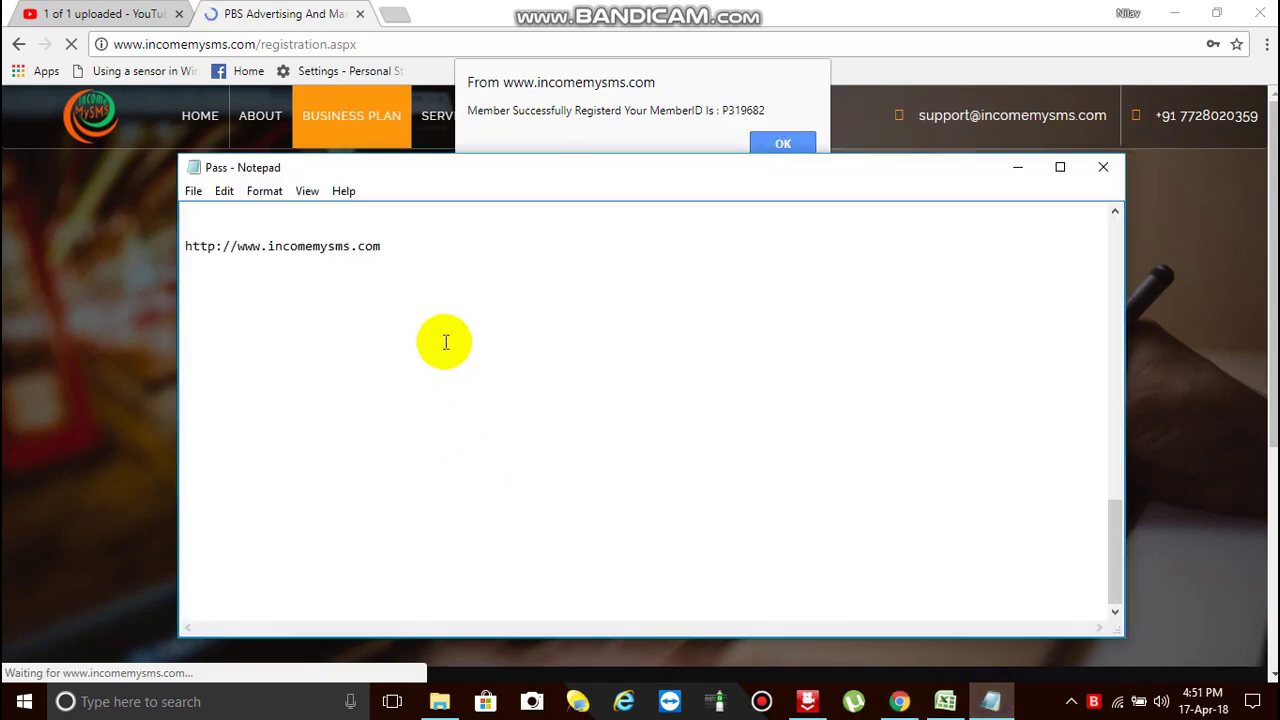
pyautogui.hotkey('ctrl', 'v')
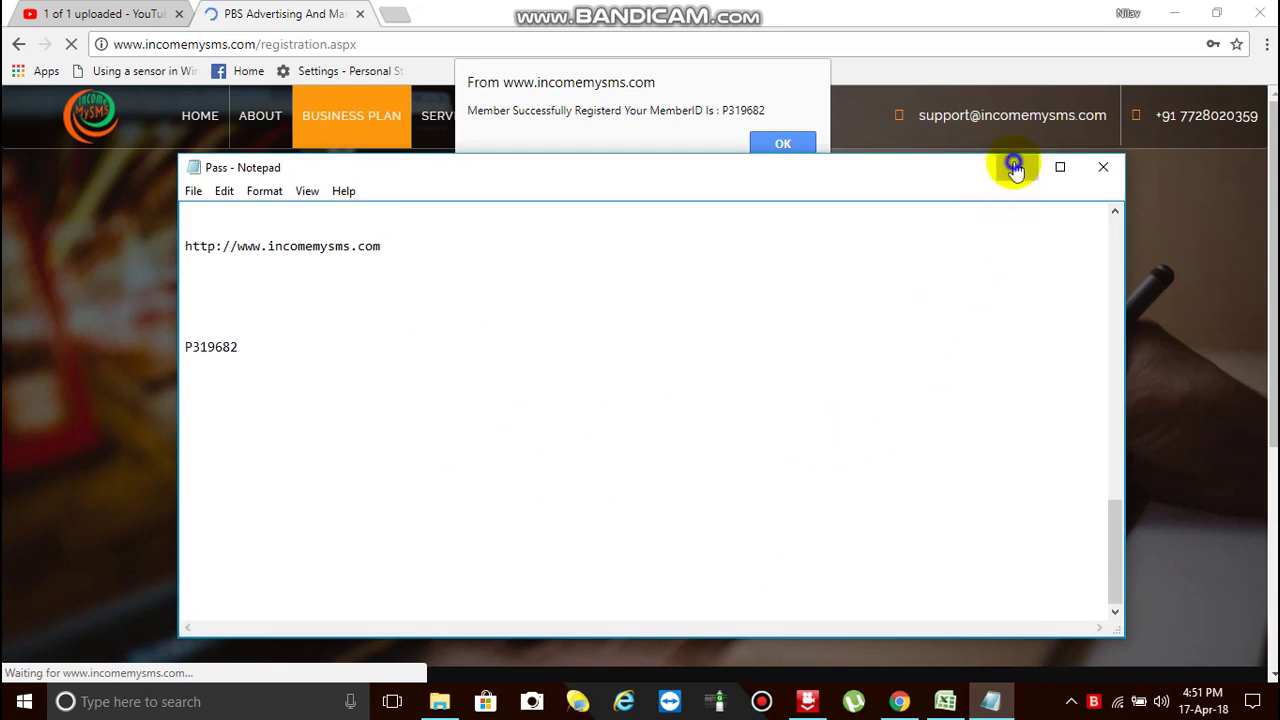
pyautogui.click(1016, 166)
pyautogui.click(806, 148)
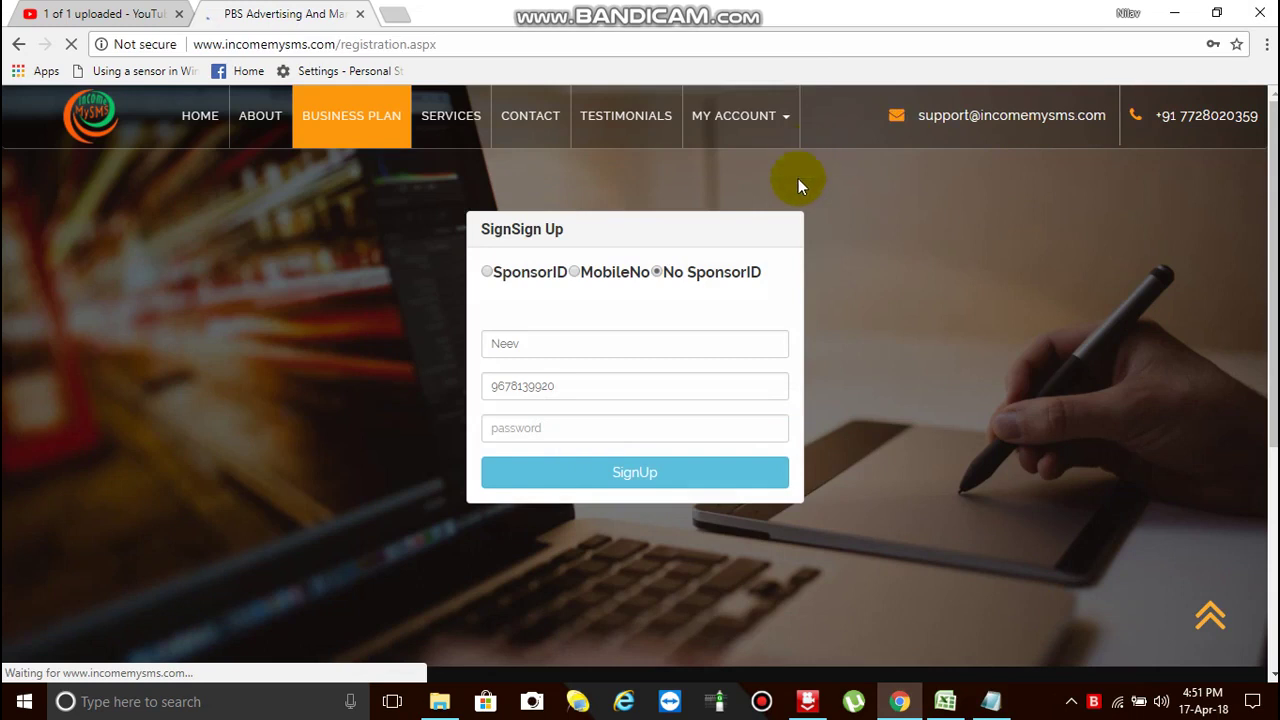
# - Open My Account > Login and grab the saved member ID from the Pass Notepad file
pyautogui.click(735, 118)
pyautogui.click(726, 164)
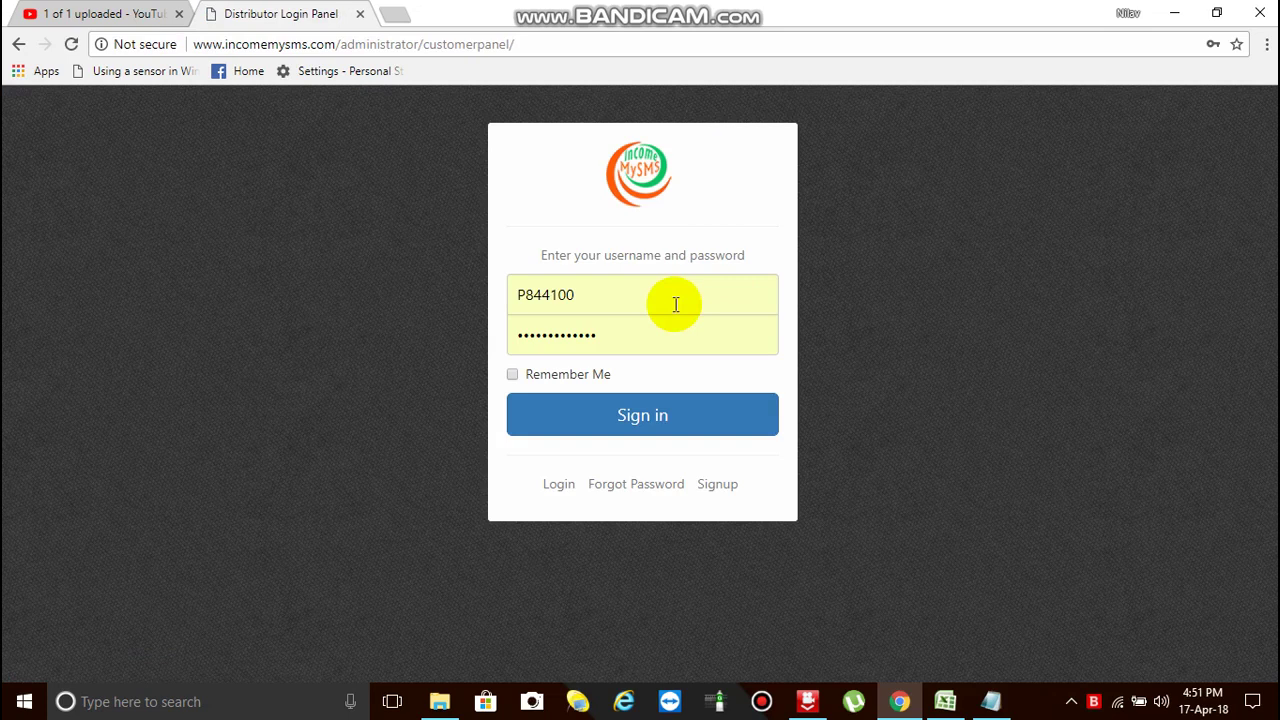
pyautogui.click(991, 703)
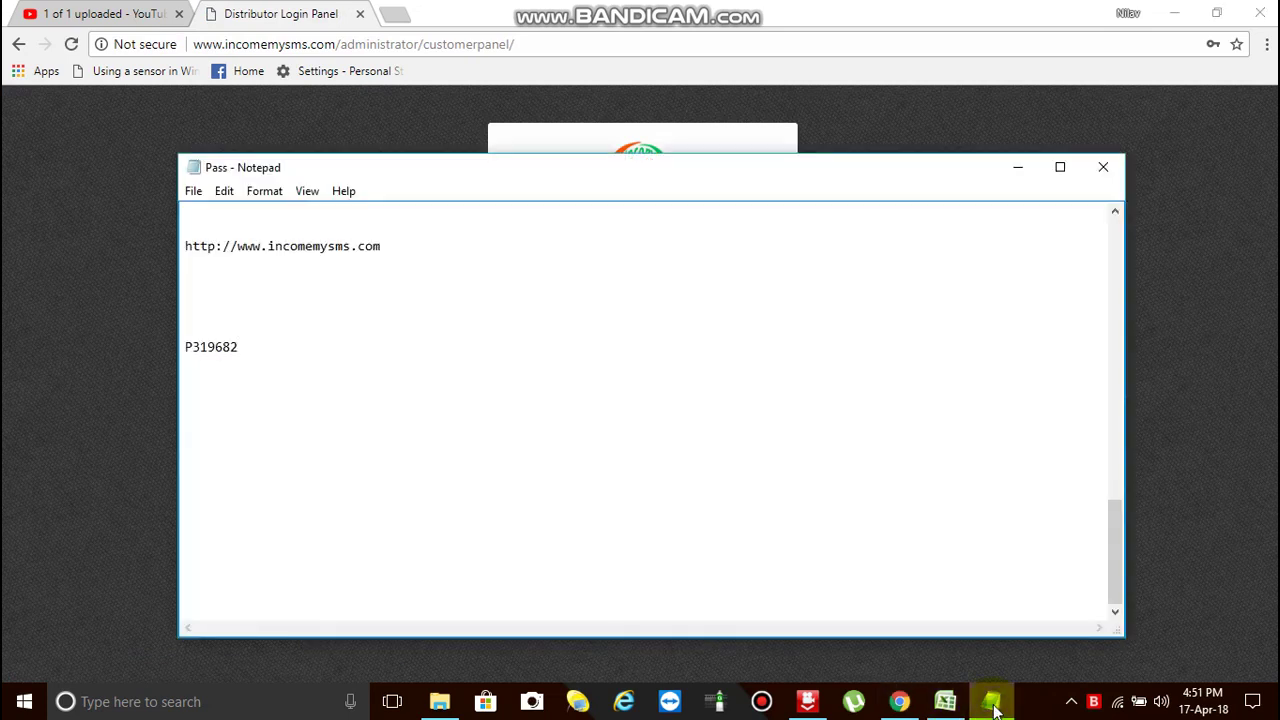
pyautogui.hotkey('shift', 'Home')
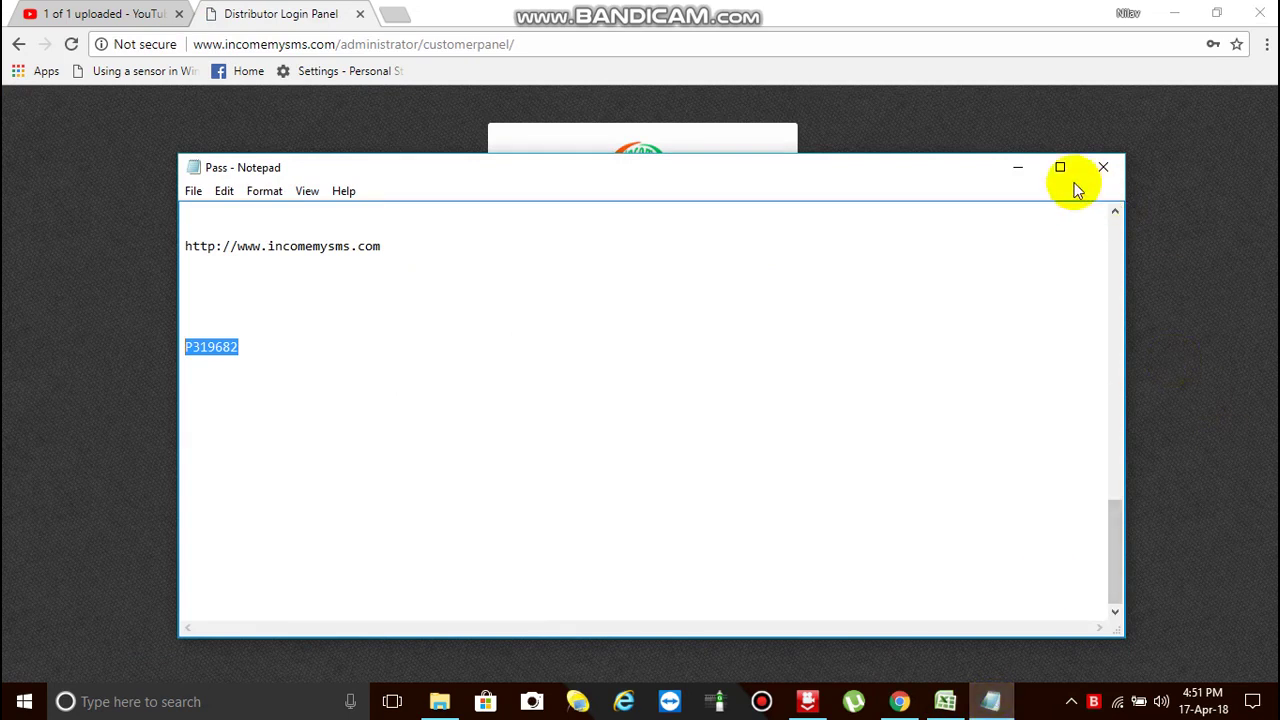
pyautogui.click(1018, 168)
# - Replace the autofilled username with the new member ID and retype the password
pyautogui.click(665, 292)
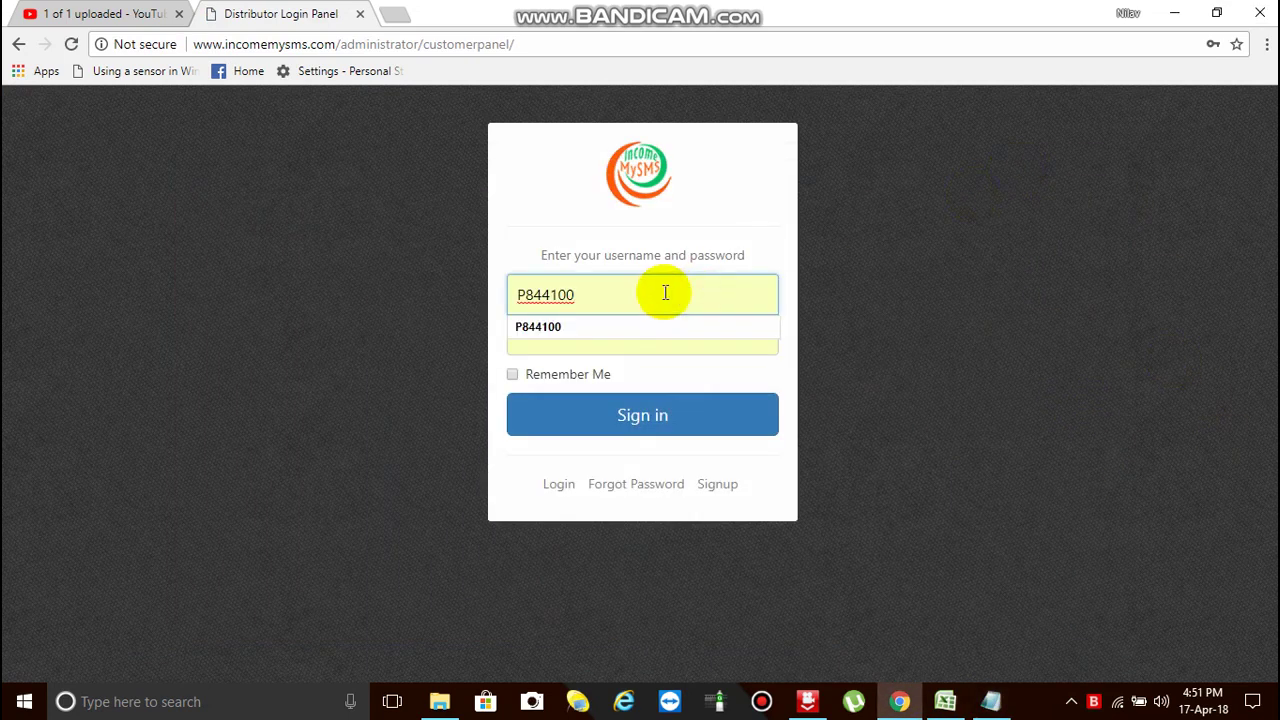
pyautogui.hotkey('ctrl', 'a')
pyautogui.hotkey('ctrl', 'v')
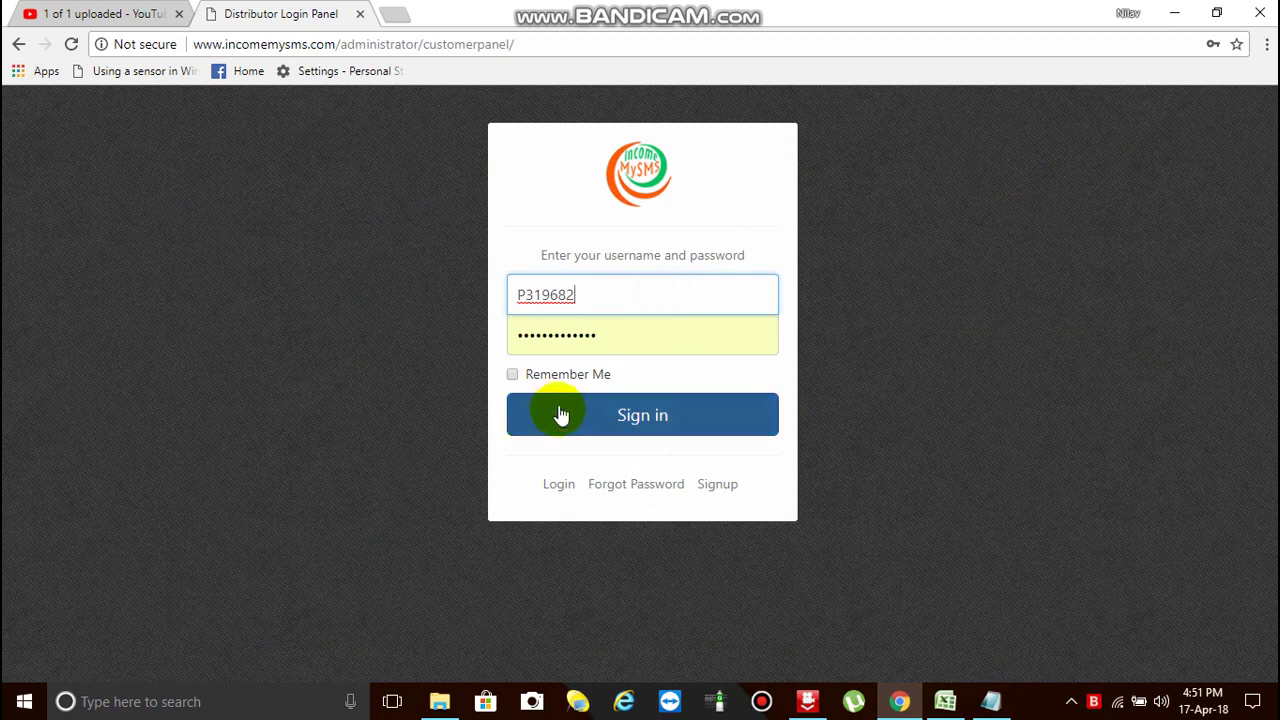
pyautogui.doubleClick(609, 336)
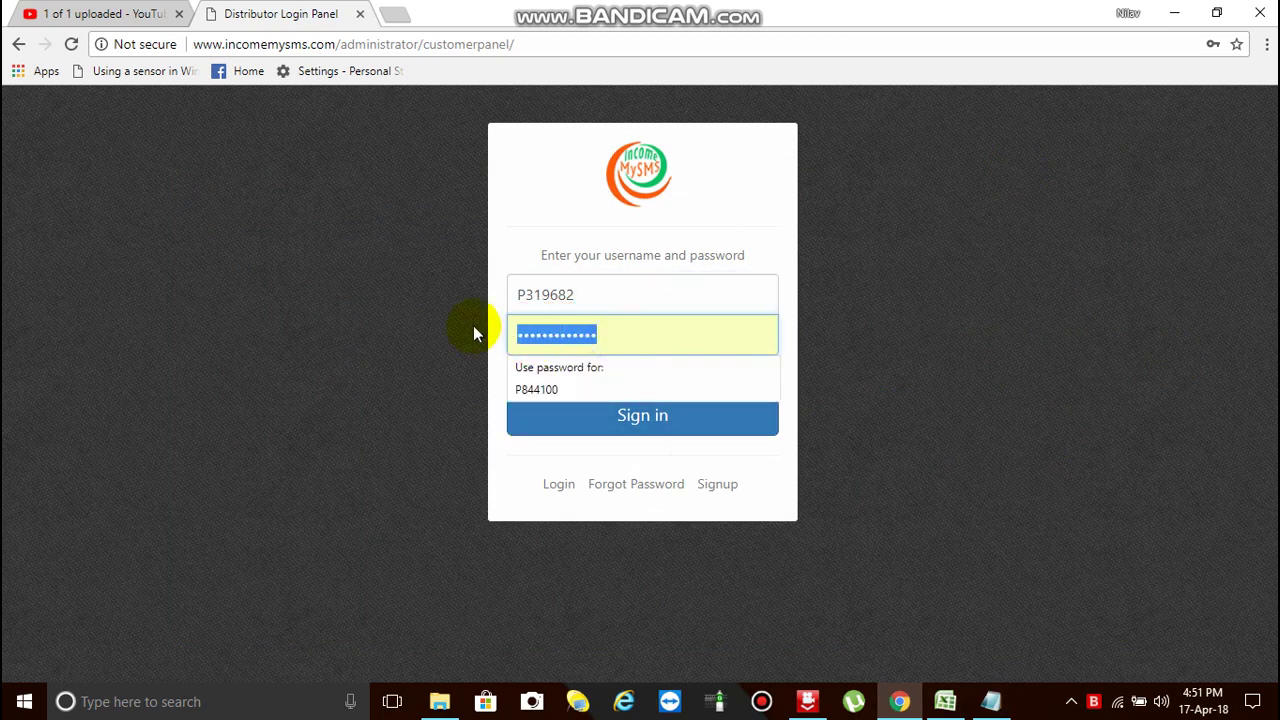
pyautogui.write('*************')
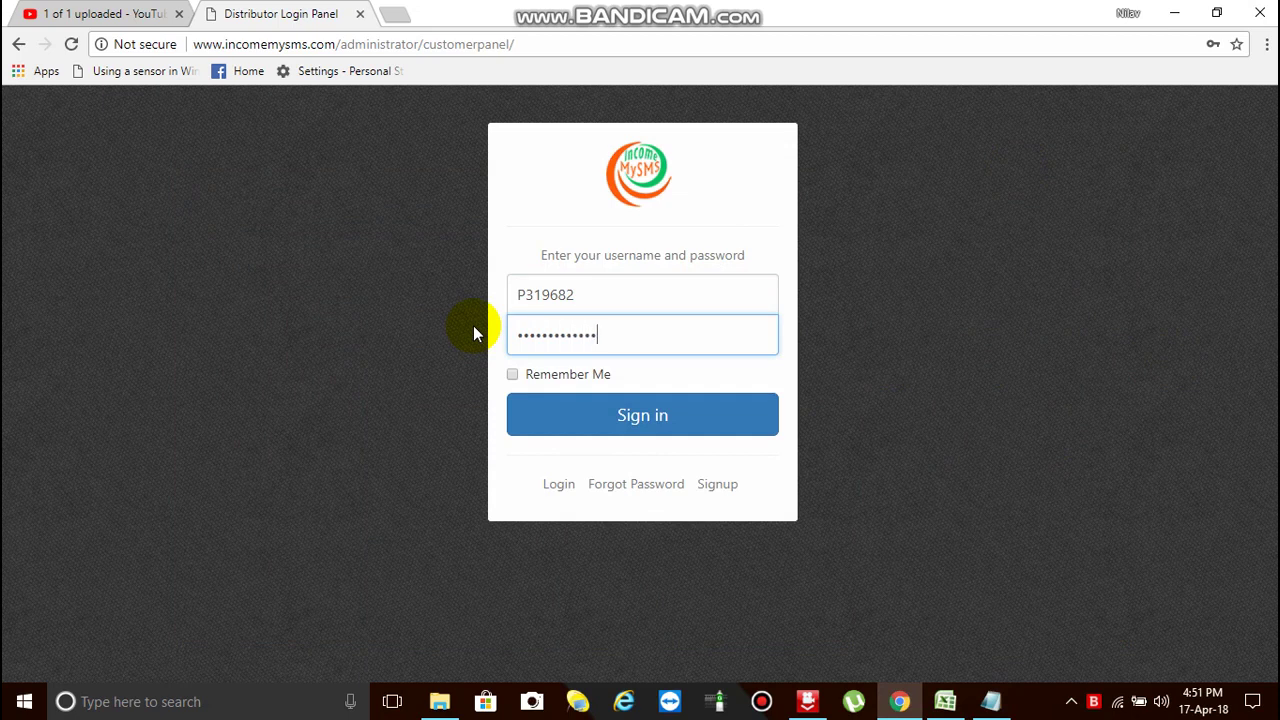
# - Sign in to the Member Panel and choose Never on the save-password prompt
pyautogui.click(688, 420)
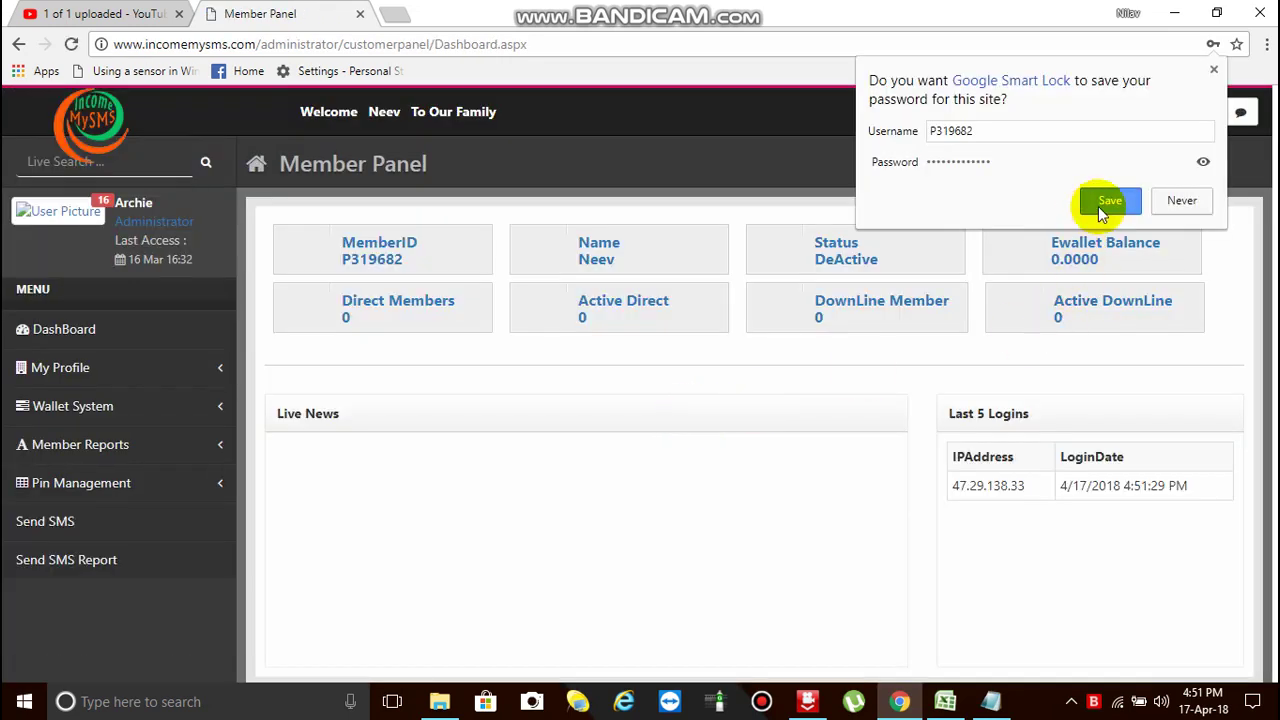
pyautogui.click(1160, 201)
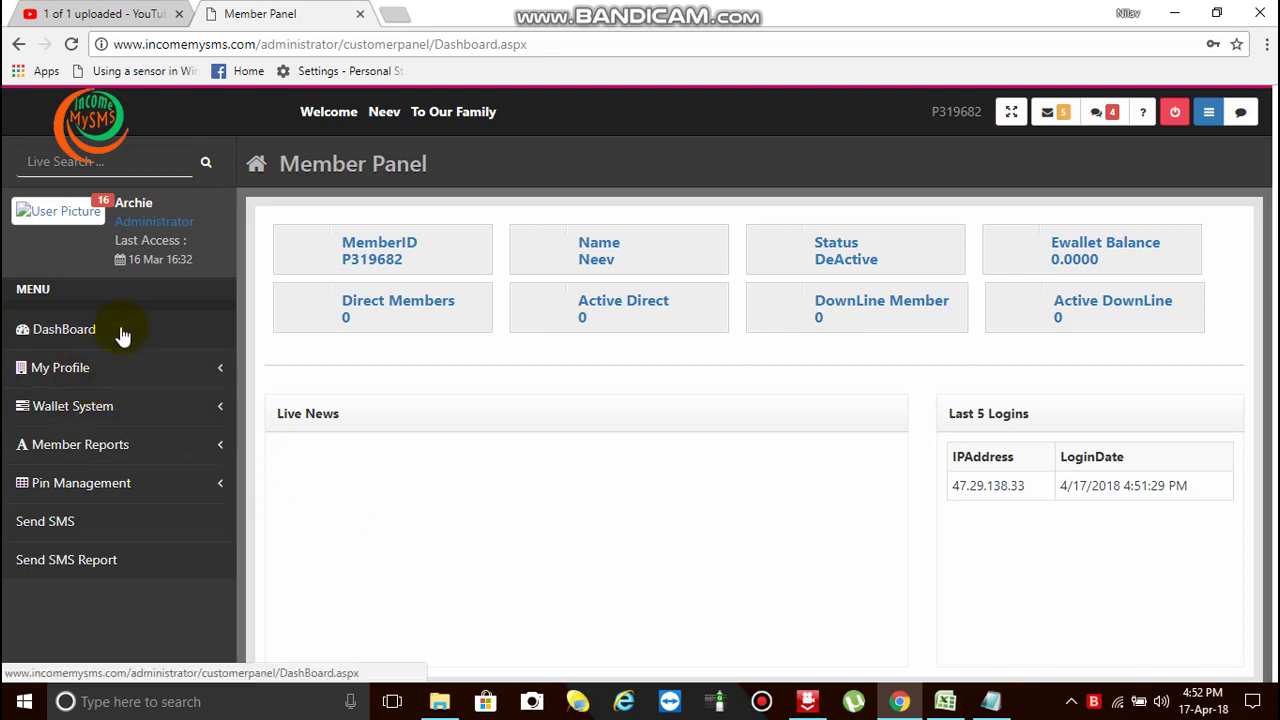
# - Open Send SMS from the left menu and click into the Mobile No field
pyautogui.click(50, 524)
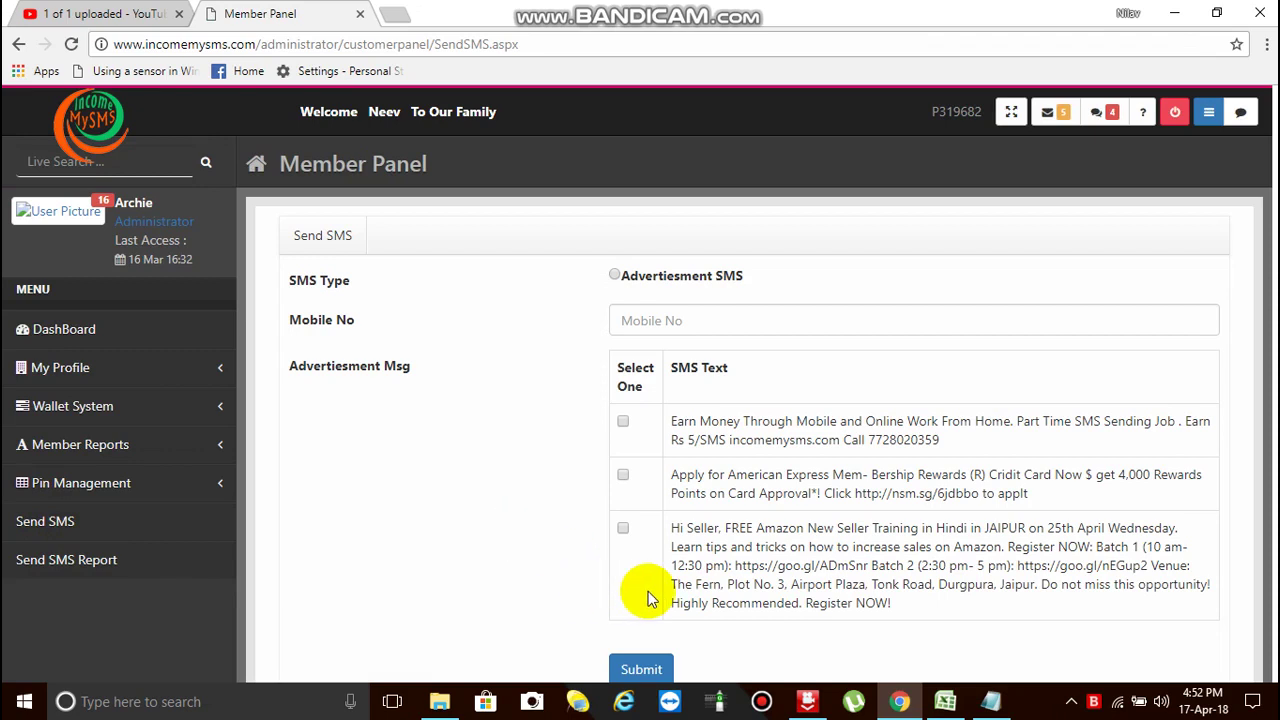
pyautogui.click(730, 326)
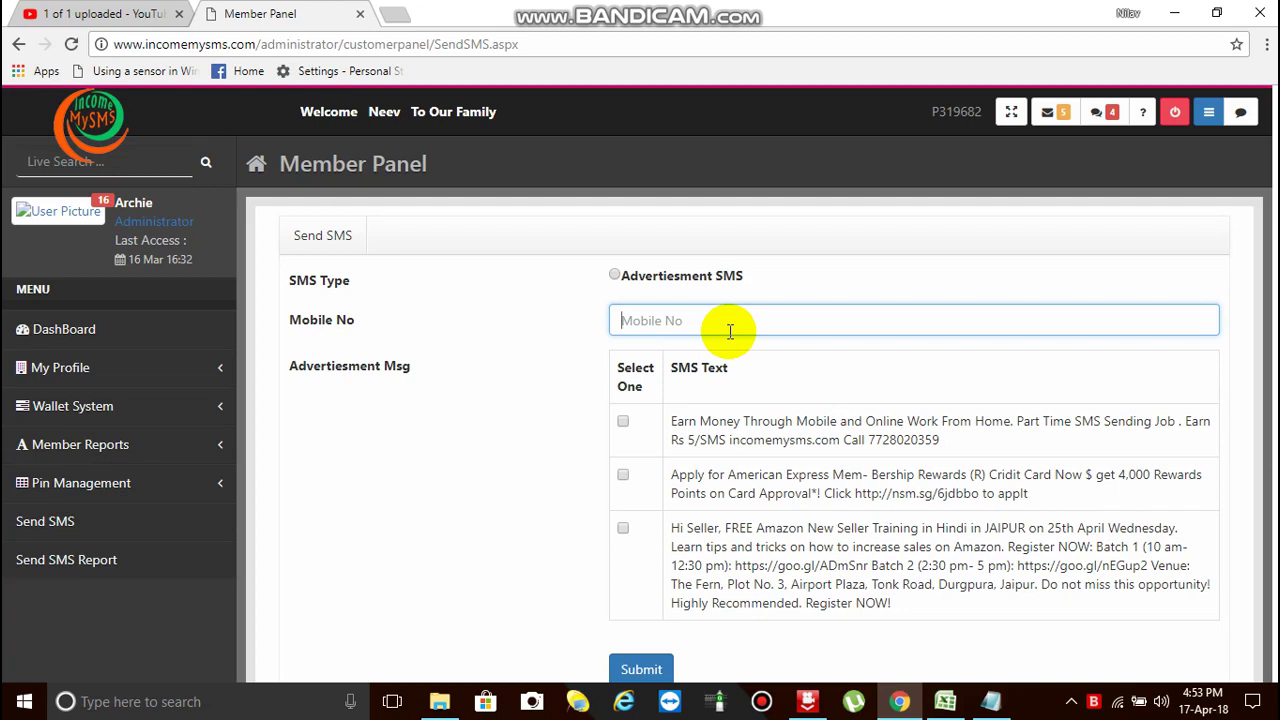
pyautogui.click(104, 16)
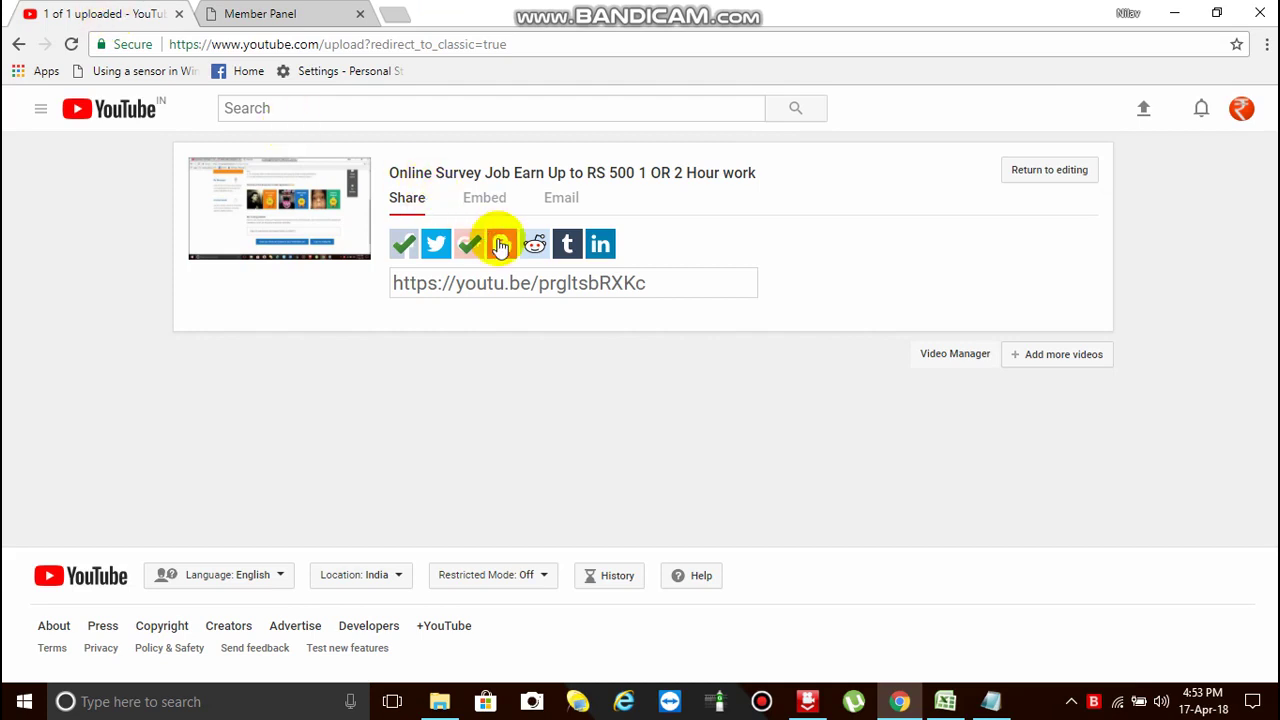
pyautogui.click(303, 18)
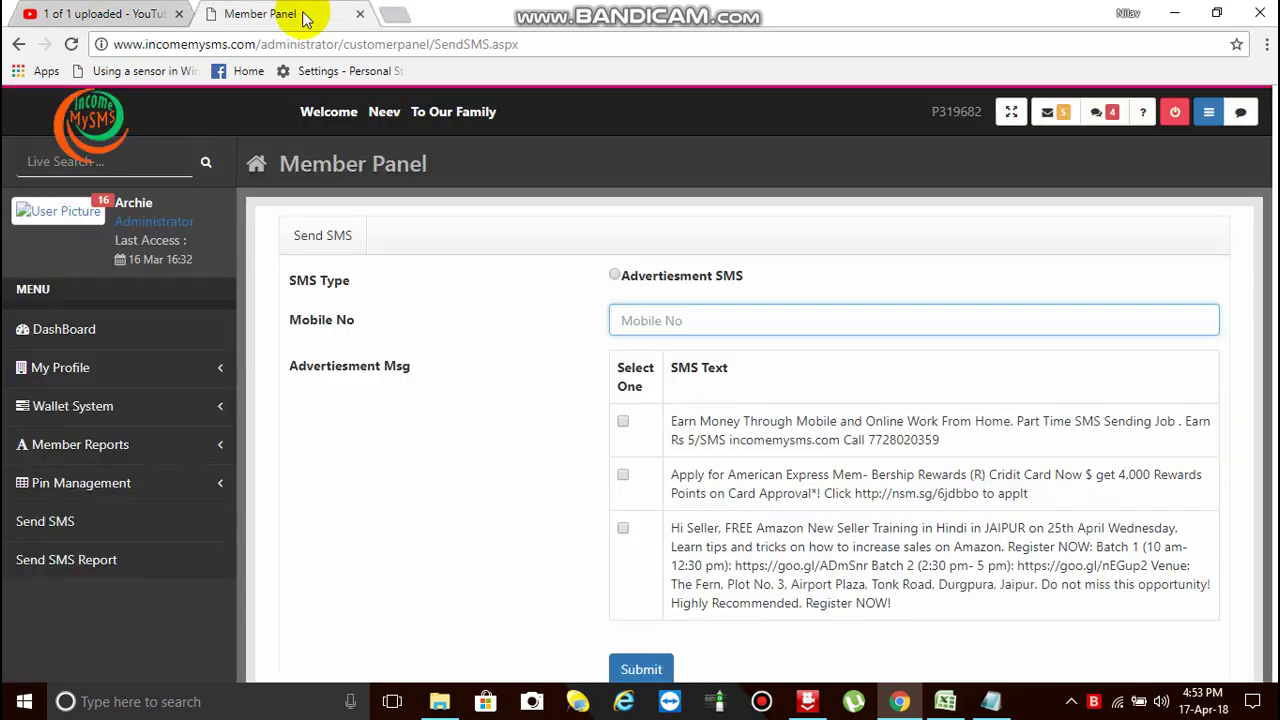